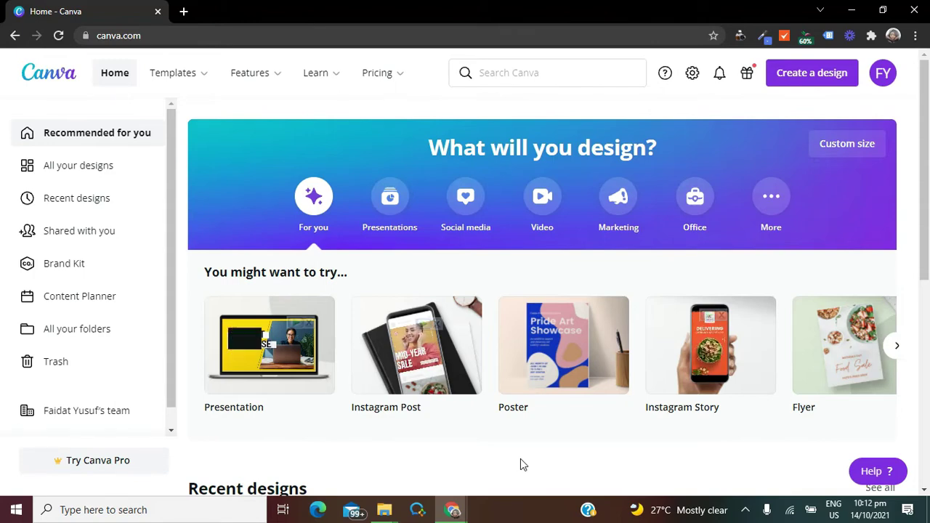
- Start a blank Instagram Post design from the Suggested design types
{"action": "left_click", "coordinate": [813, 77]}
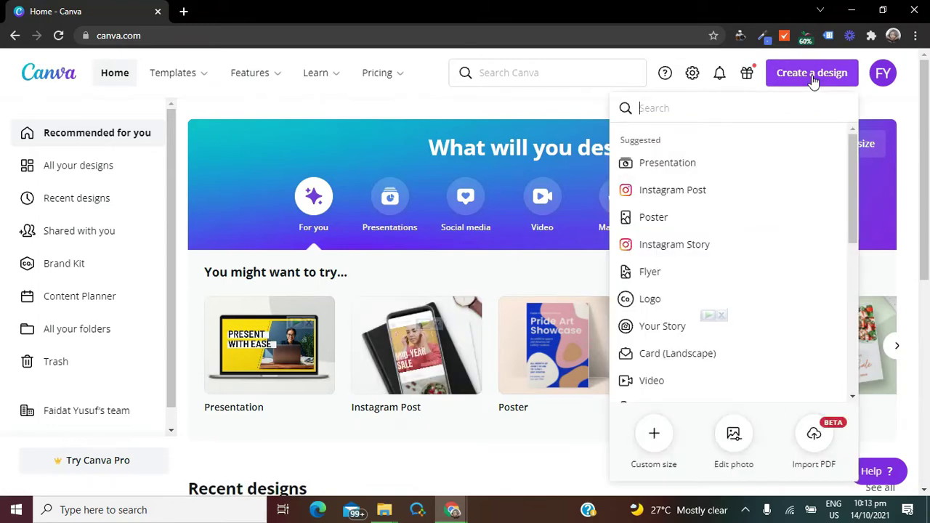
{"action": "left_click", "coordinate": [711, 189]}
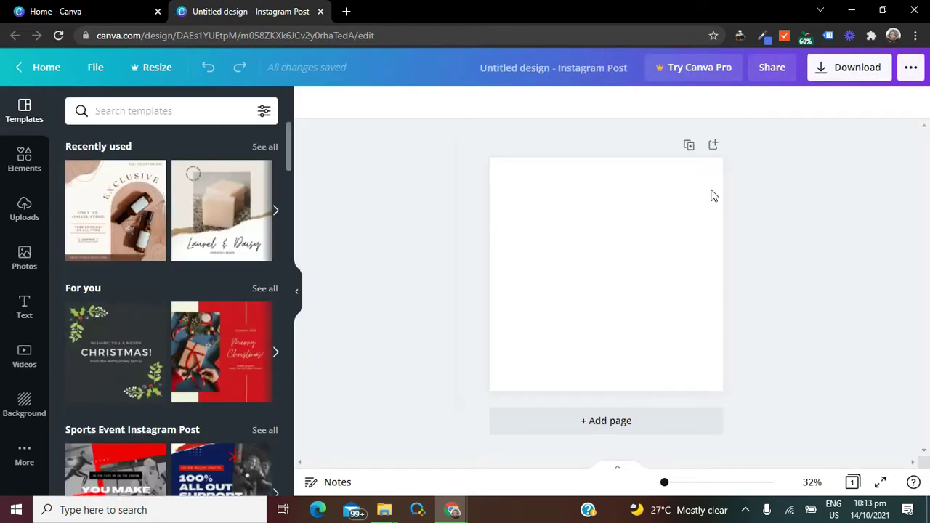
{"action": "left_click", "coordinate": [560, 253]}
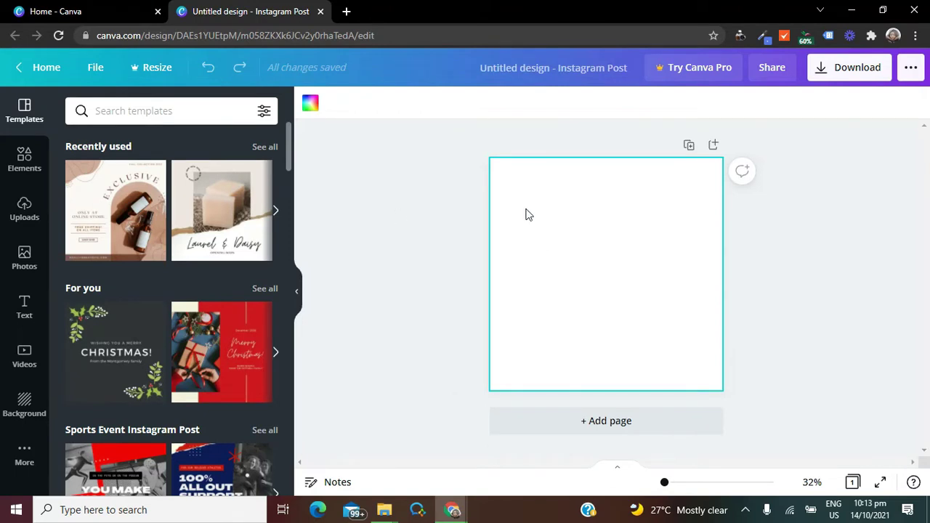
- Fill the page background with Canva's default dark green
{"action": "left_click", "coordinate": [310, 106]}
{"action": "left_click", "coordinate": [84, 431]}
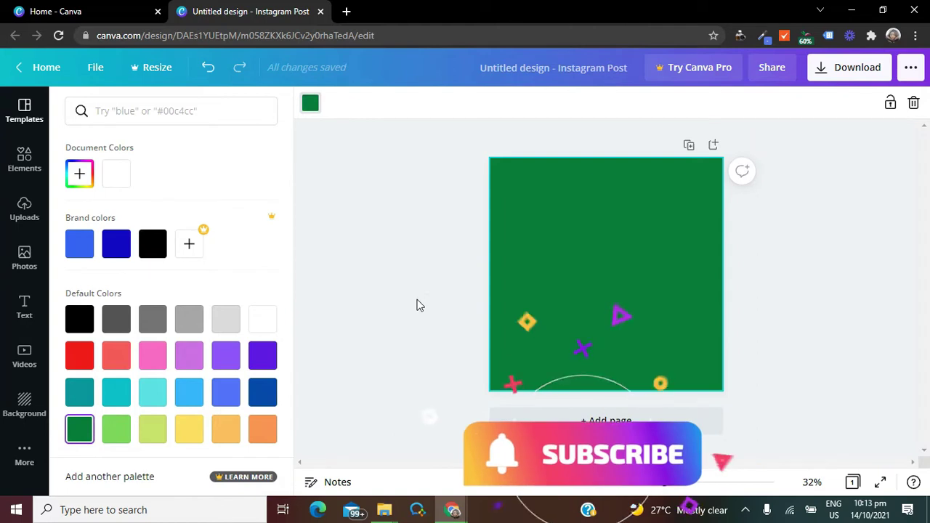
{"action": "left_click", "coordinate": [448, 189]}
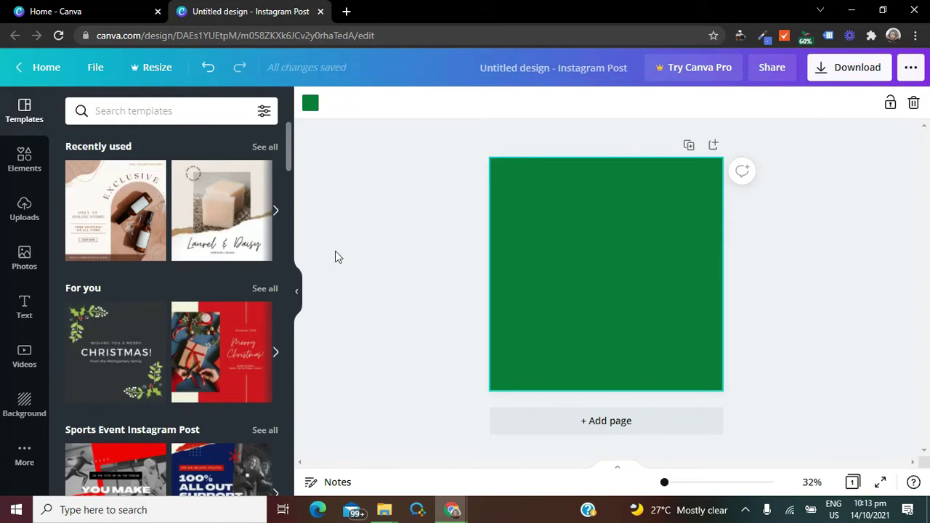
- Search the elements library for 'HOLE PAPER' and browse the torn-paper hole results
{"action": "left_click", "coordinate": [26, 164]}
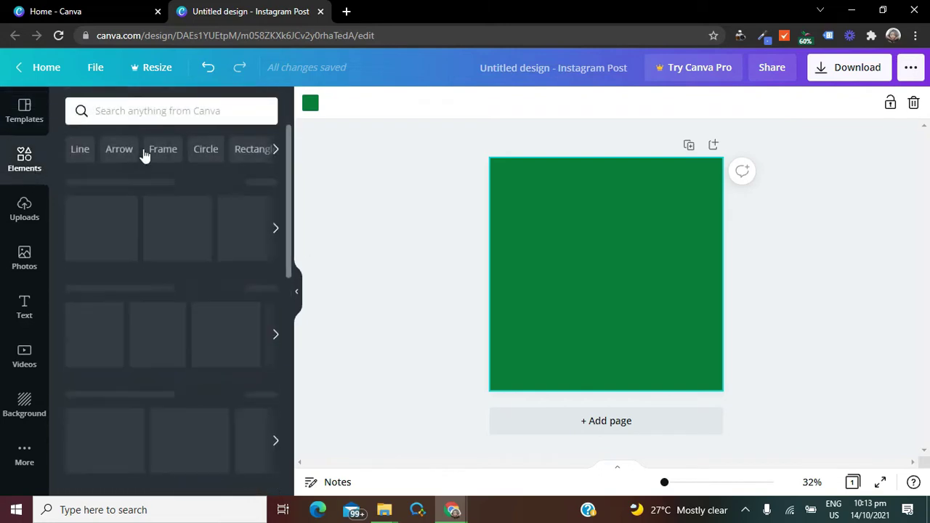
{"action": "left_click", "coordinate": [228, 115]}
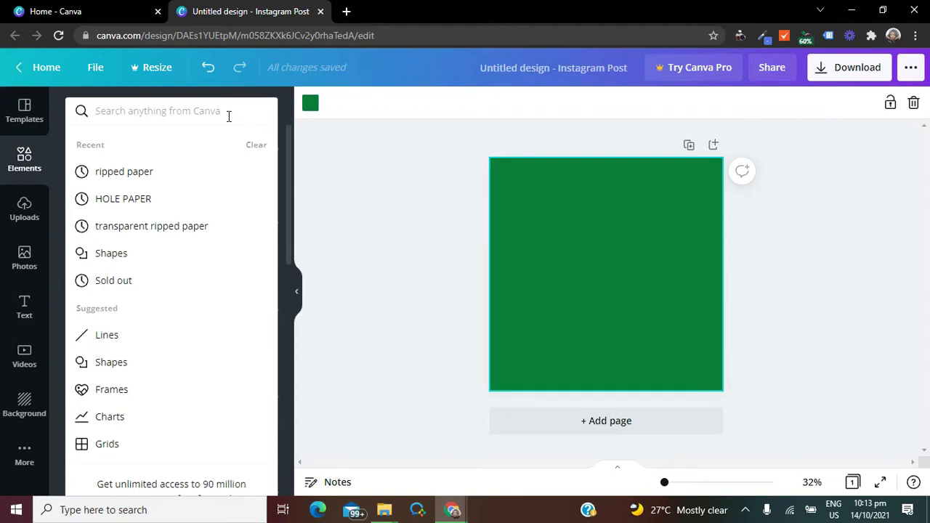
{"action": "type", "text": "h"}
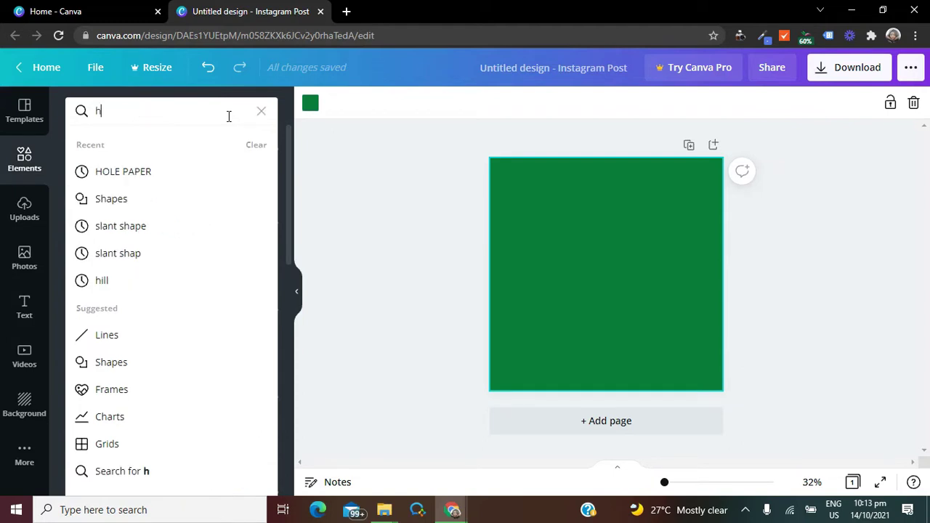
{"action": "type", "text": "ole pa"}
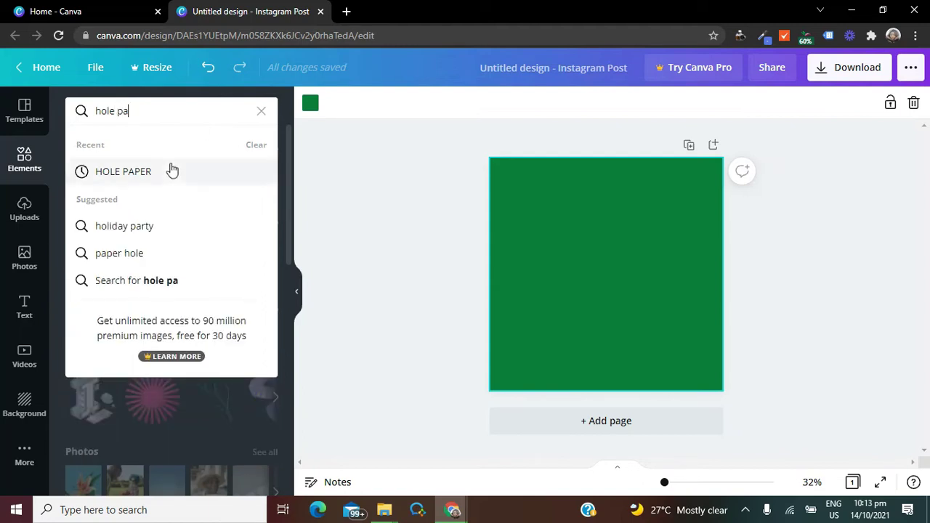
{"action": "left_click", "coordinate": [162, 174]}
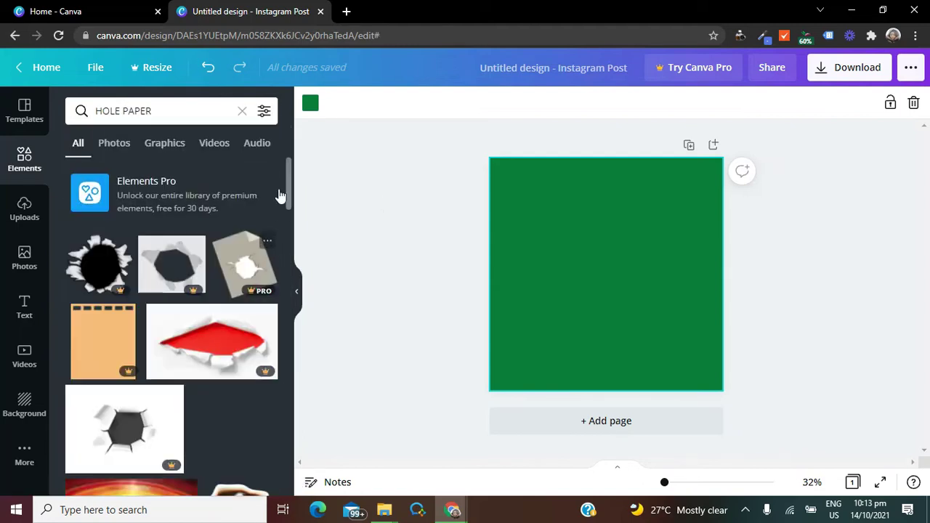
{"action": "scroll", "coordinate": [288, 187], "scroll_direction": "down", "scroll_amount": 2}
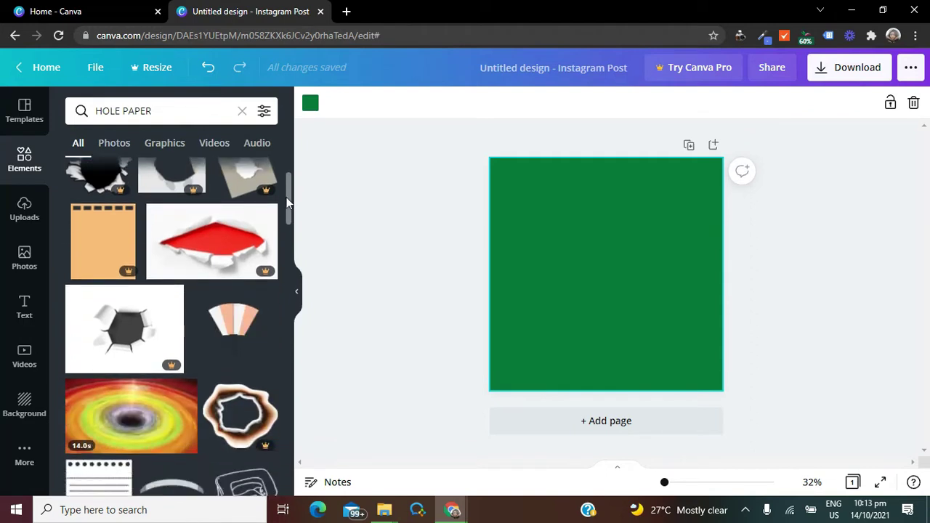
{"action": "scroll", "coordinate": [288, 188], "scroll_direction": "up", "scroll_amount": 2}
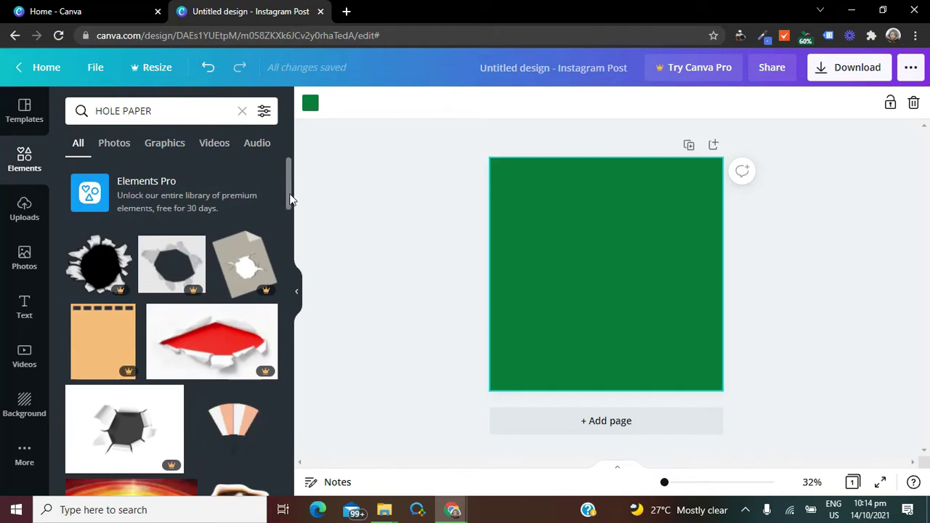
{"action": "scroll", "coordinate": [290, 200], "scroll_direction": "down", "scroll_amount": 1}
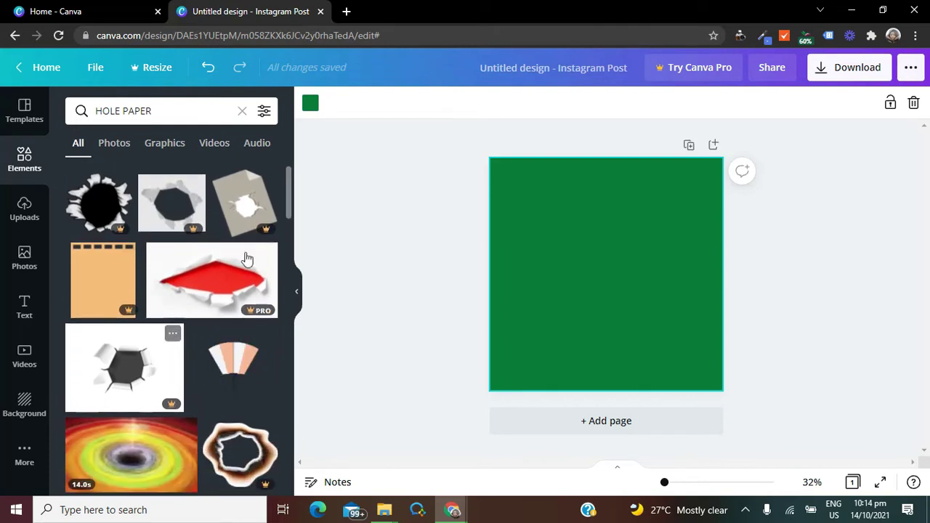
{"action": "left_click_drag", "start_coordinate": [289, 194], "coordinate": [295, 235]}
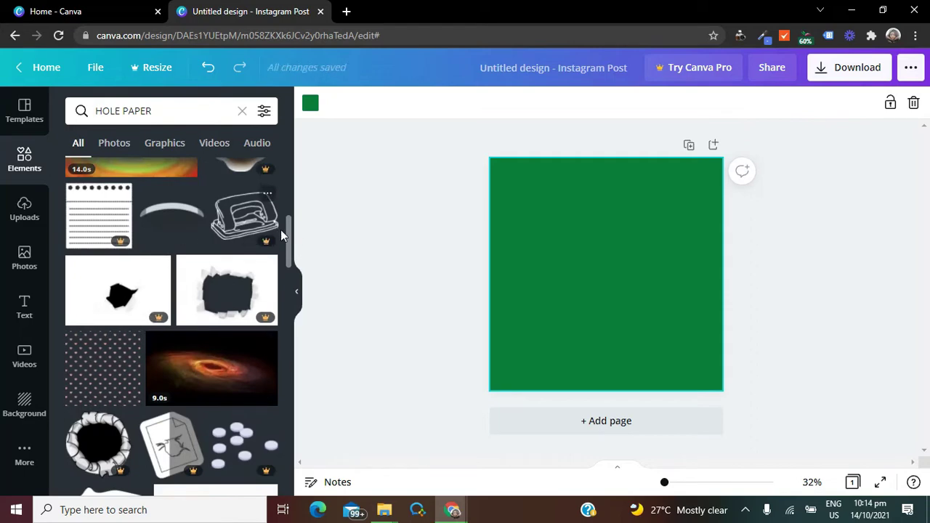
{"action": "left_click_drag", "start_coordinate": [290, 235], "coordinate": [289, 282]}
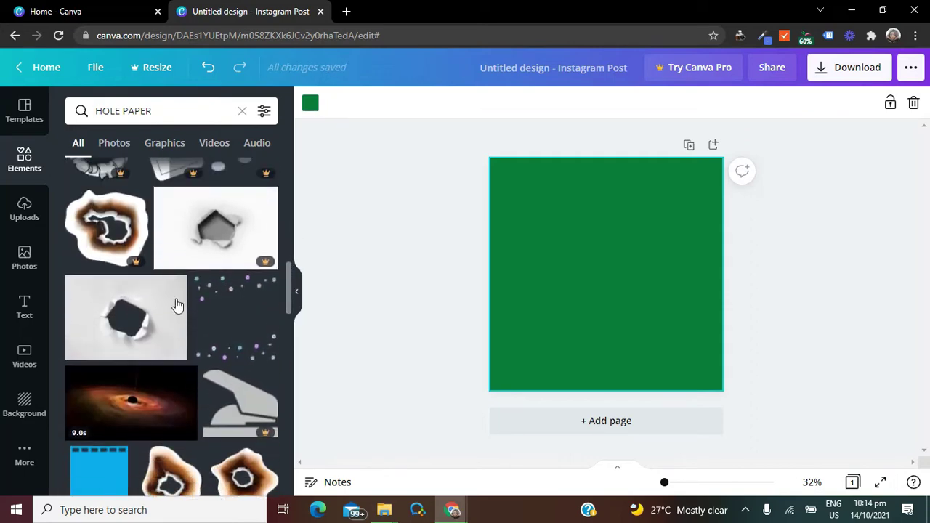
- Add the torn-paper hole graphic and stretch it to every page edge
{"action": "left_click", "coordinate": [136, 323]}
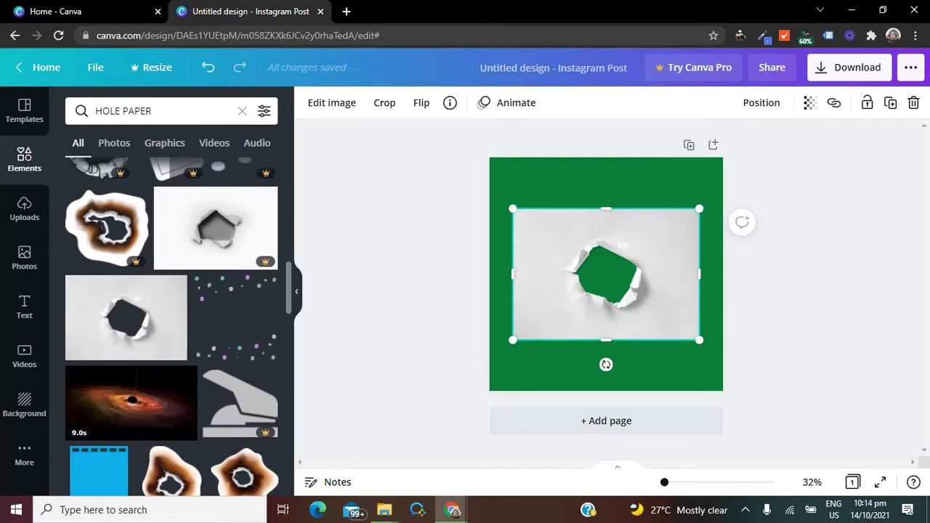
{"action": "left_click_drag", "start_coordinate": [514, 339], "coordinate": [491, 356]}
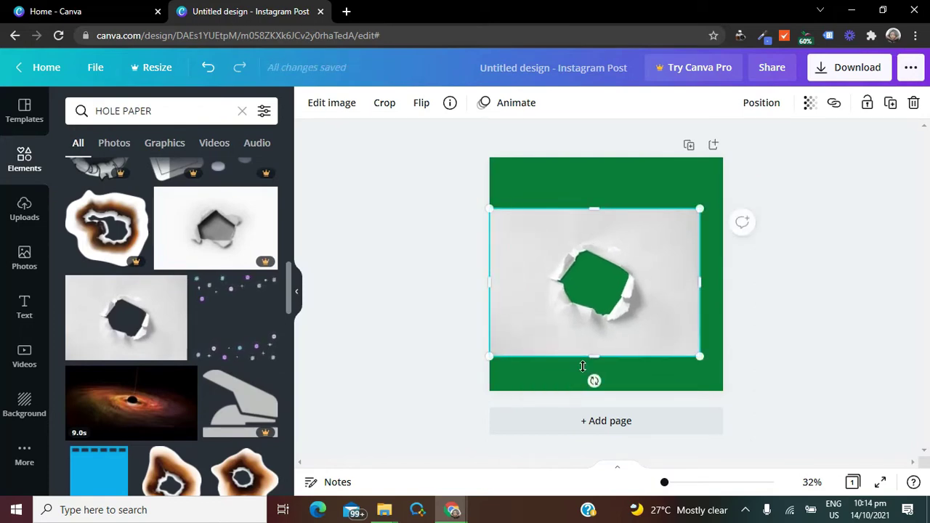
{"action": "left_click_drag", "start_coordinate": [594, 361], "coordinate": [596, 392]}
{"action": "left_click_drag", "start_coordinate": [704, 296], "coordinate": [727, 296]}
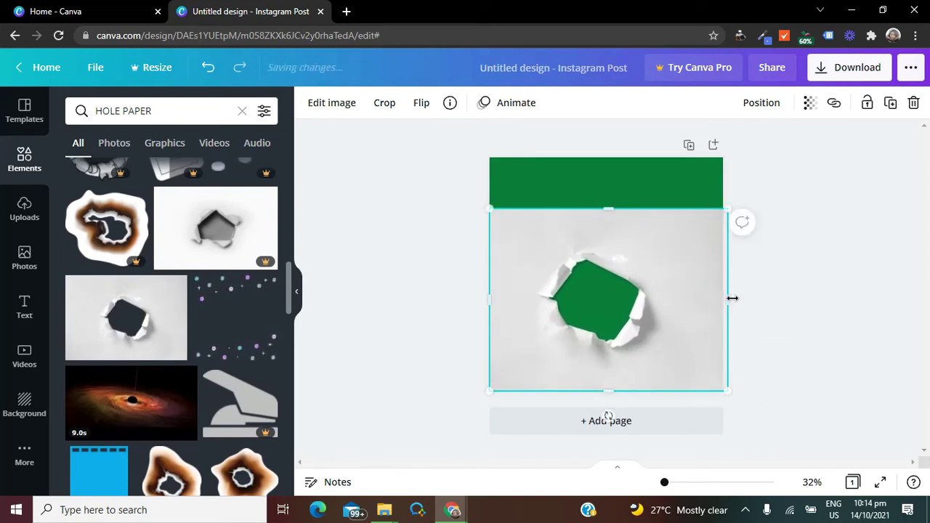
{"action": "left_click_drag", "start_coordinate": [612, 208], "coordinate": [605, 153]}
{"action": "left_click_drag", "start_coordinate": [647, 209], "coordinate": [649, 206]}
{"action": "left_click_drag", "start_coordinate": [486, 269], "coordinate": [474, 270]}
{"action": "left_click_drag", "start_coordinate": [674, 255], "coordinate": [676, 255]}
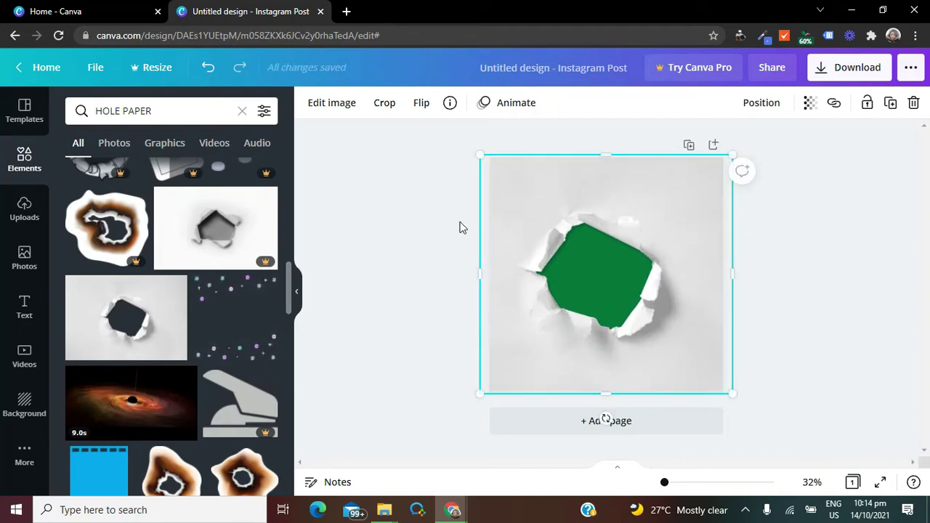
- Add a heading from the Text panel, look through its fonts, then delete the heading
{"action": "left_click", "coordinate": [22, 311]}
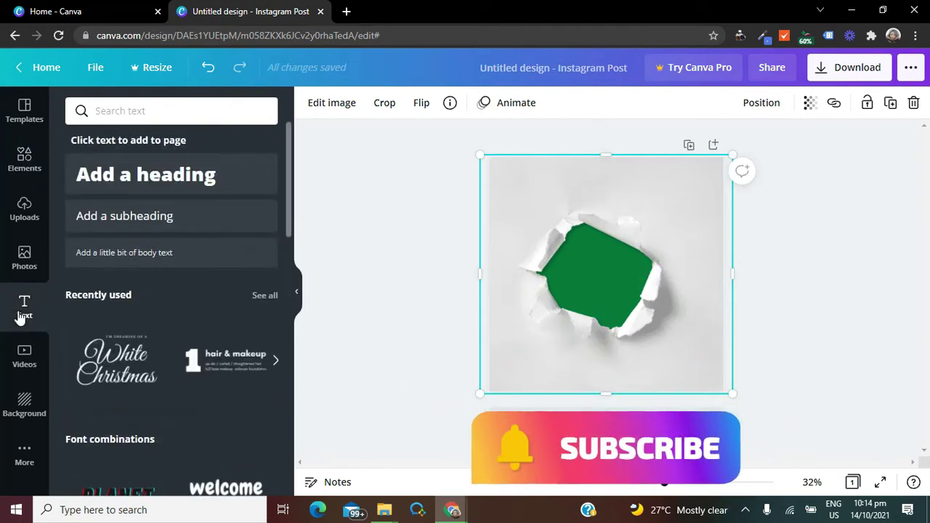
{"action": "mouse_move", "coordinate": [289, 193]}
{"action": "left_mouse_down"}
{"action": "mouse_move", "coordinate": [293, 224]}
{"action": "mouse_move", "coordinate": [290, 182]}
{"action": "left_mouse_up"}
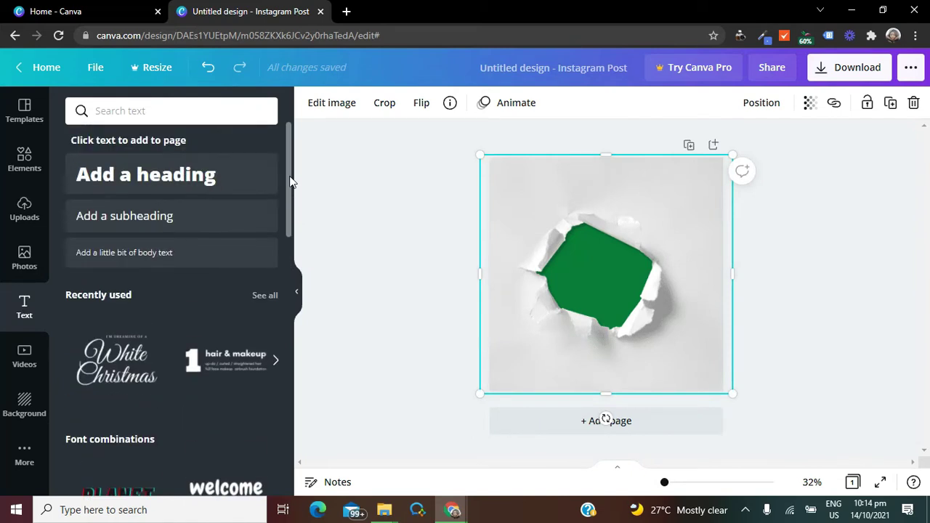
{"action": "left_click", "coordinate": [167, 181]}
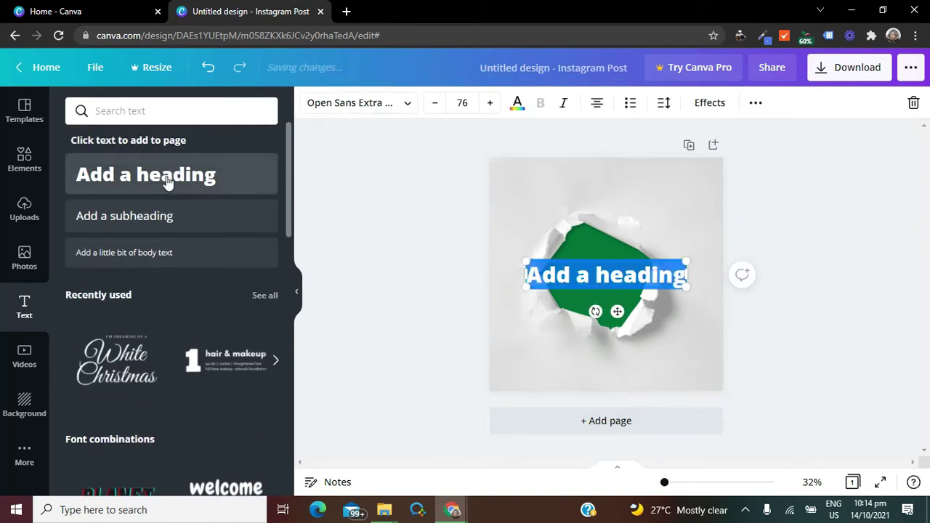
{"action": "left_click", "coordinate": [354, 110]}
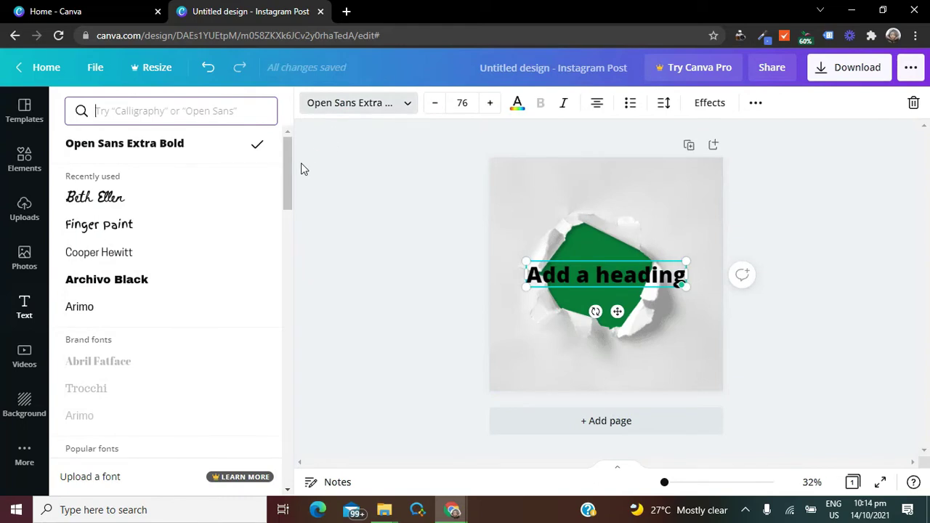
{"action": "left_click_drag", "start_coordinate": [284, 183], "coordinate": [302, 155]}
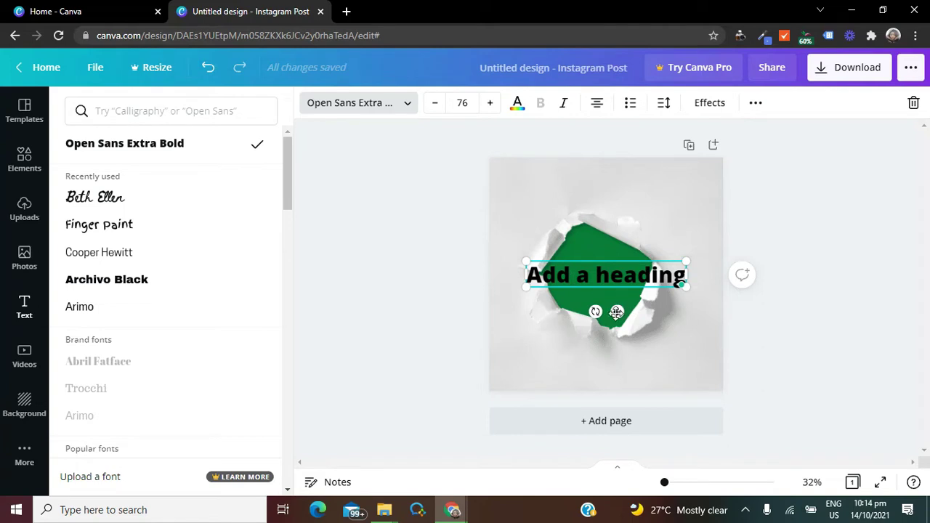
{"action": "key", "text": "Delete"}
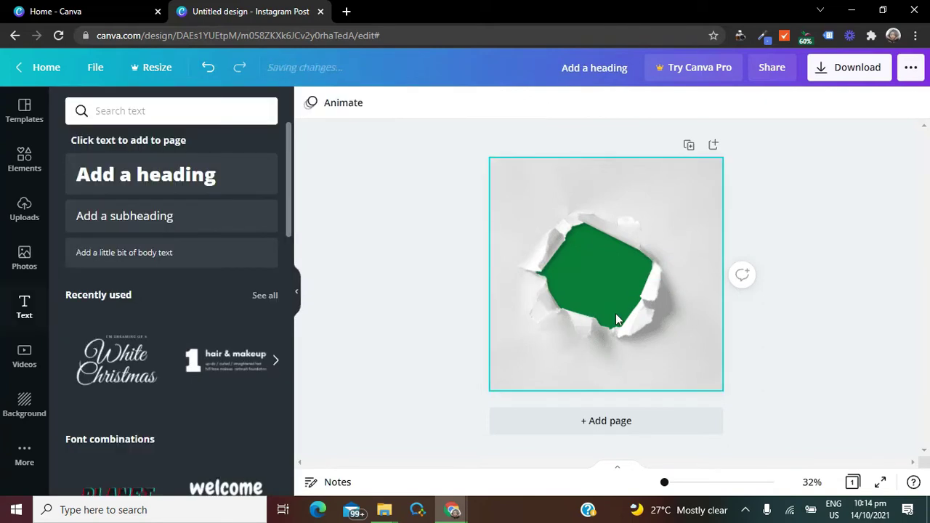
- Place the White Christmas text design over the hole and retype it as 'Something' / 'Light'
{"action": "left_click", "coordinate": [129, 376]}
{"action": "left_click_drag", "start_coordinate": [637, 290], "coordinate": [619, 289]}
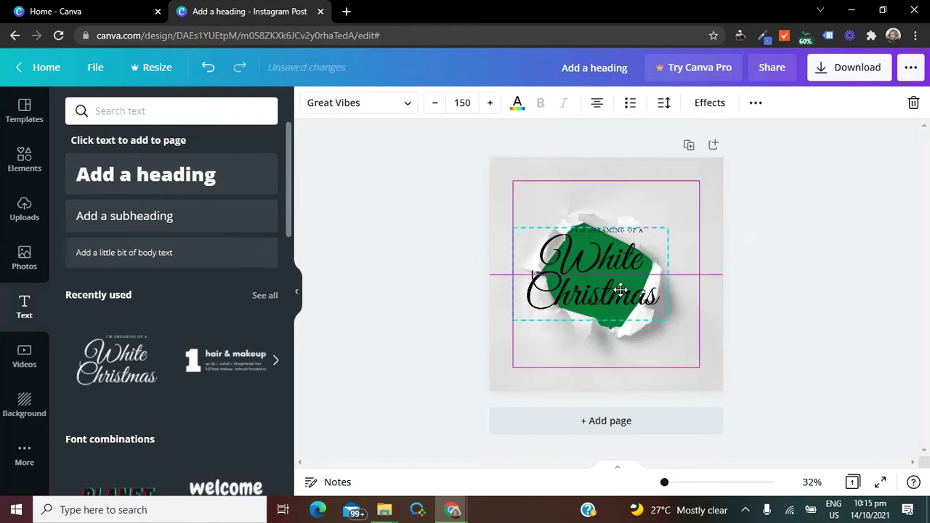
{"action": "key", "text": "Return"}
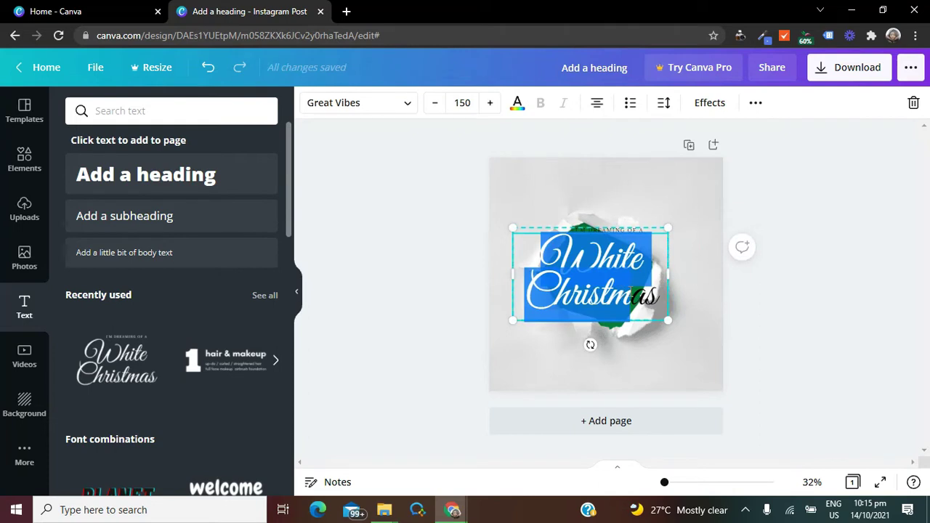
{"action": "left_click", "coordinate": [656, 294]}
{"action": "left_click_drag", "start_coordinate": [661, 294], "coordinate": [558, 256]}
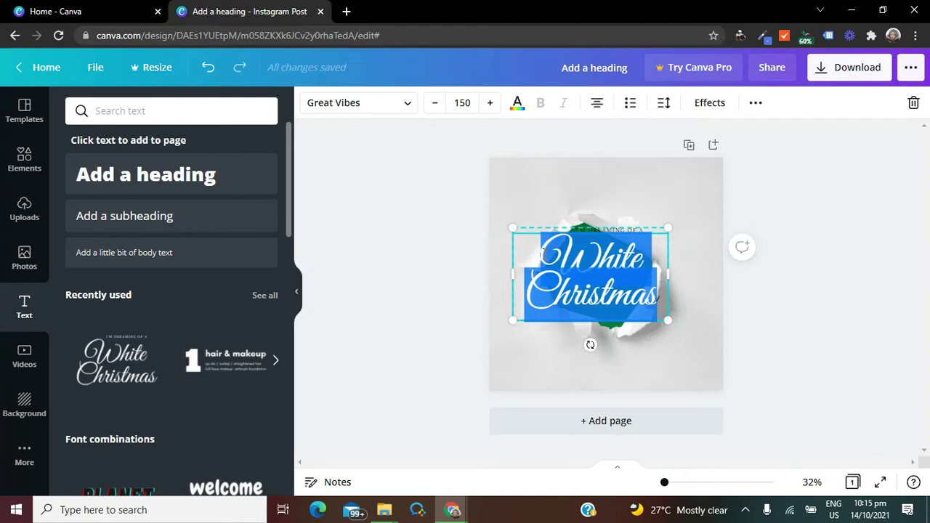
{"action": "type", "text": "S"}
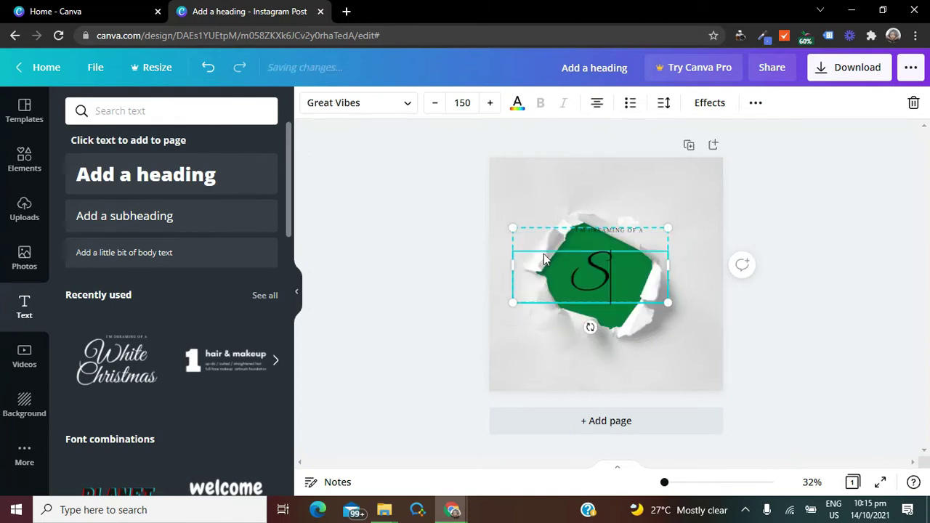
{"action": "type", "text": "omething"}
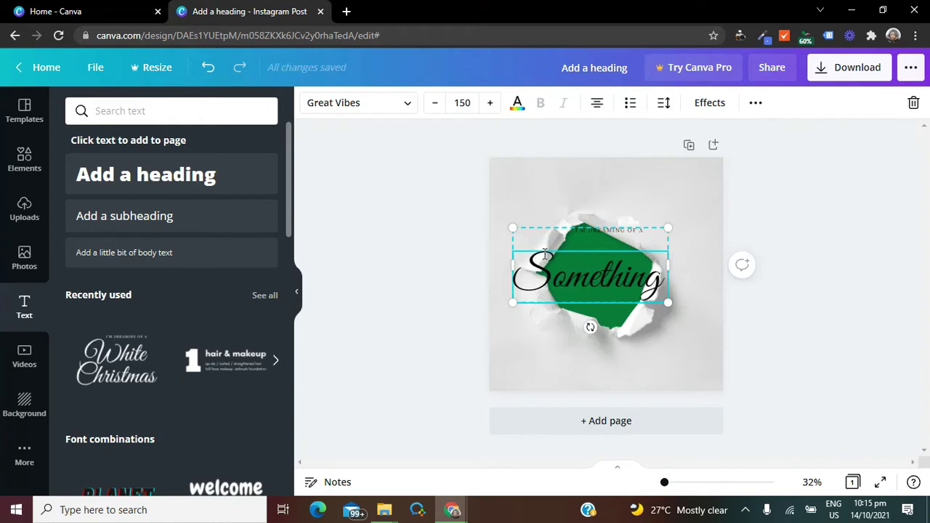
{"action": "key", "text": "Return"}
{"action": "type", "text": "Light"}
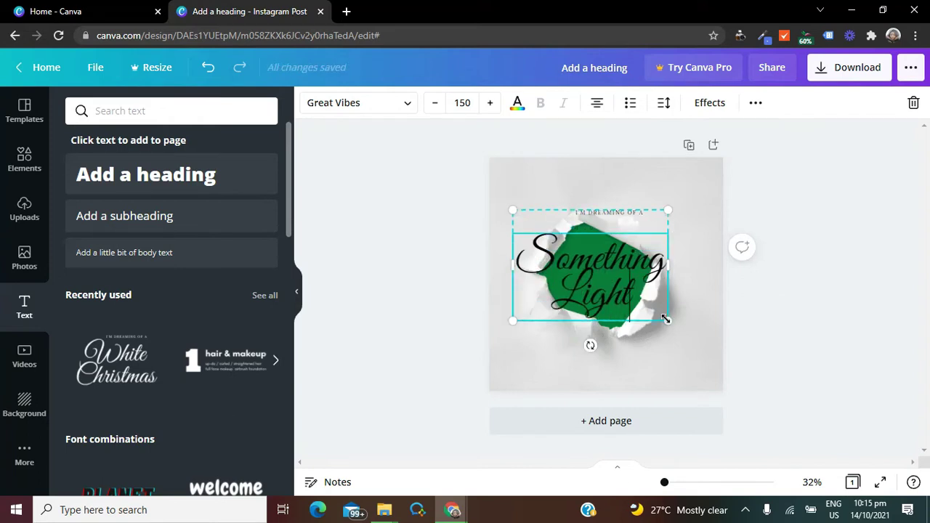
- Enlarge the Something Light heading to font size 162
{"action": "left_click_drag", "start_coordinate": [678, 327], "coordinate": [689, 333]}
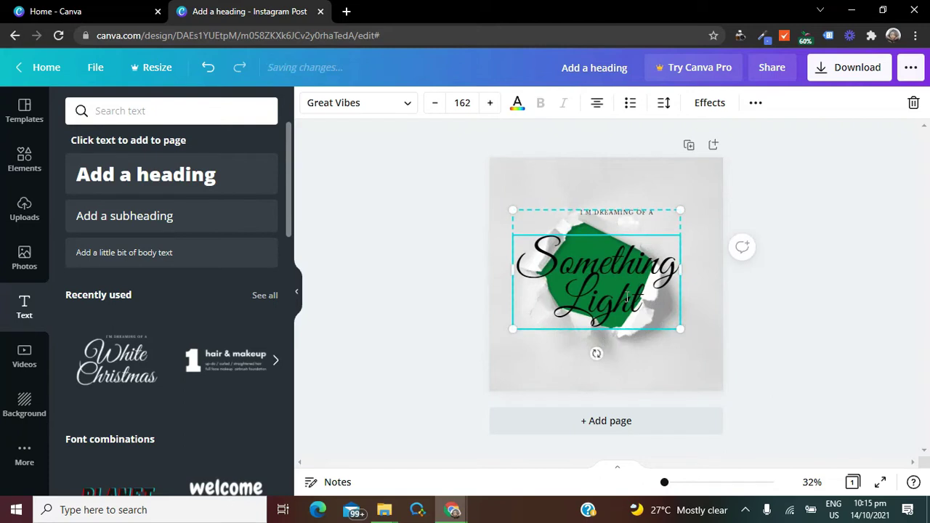
{"action": "key", "text": "ctrl+a"}
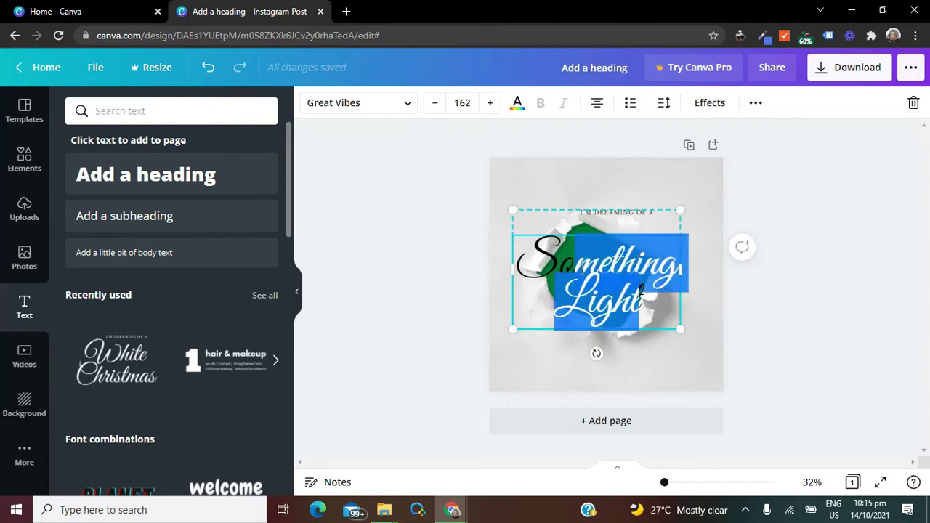
{"action": "left_click", "coordinate": [675, 374]}
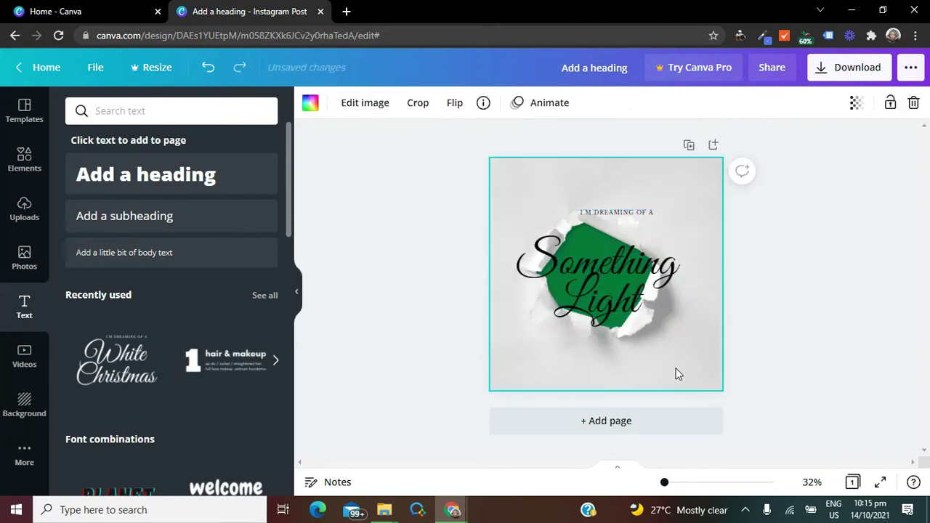
{"action": "left_click", "coordinate": [641, 303]}
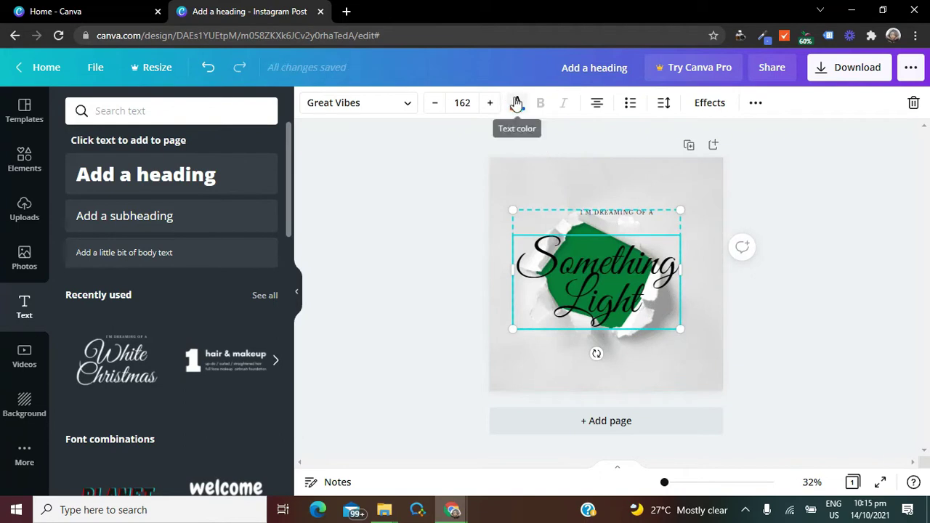
- Make the Something Light heading white and move it slightly lower
{"action": "left_click", "coordinate": [516, 104]}
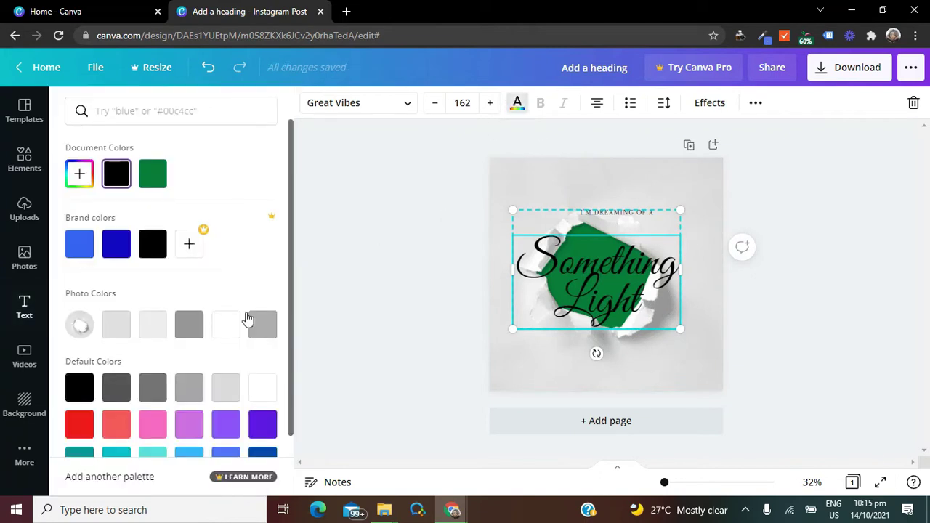
{"action": "left_click", "coordinate": [228, 327]}
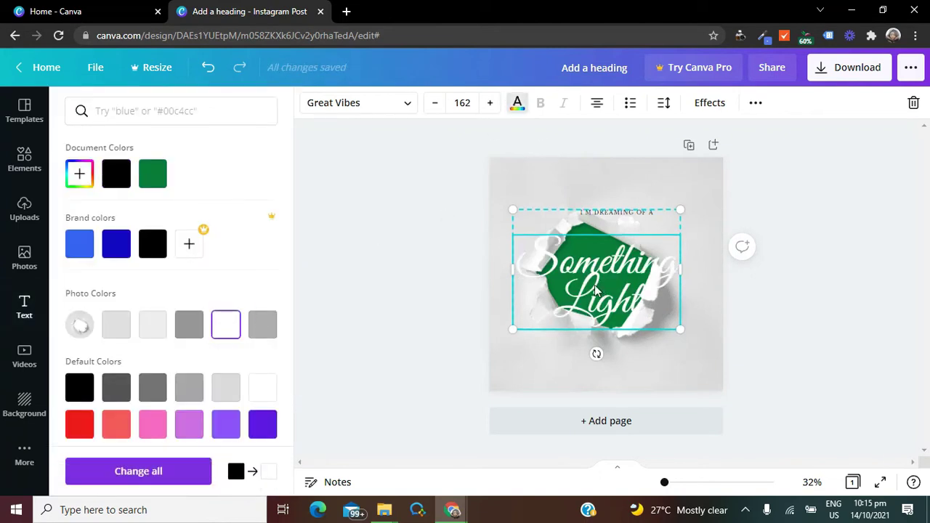
{"action": "left_click_drag", "start_coordinate": [583, 289], "coordinate": [587, 281]}
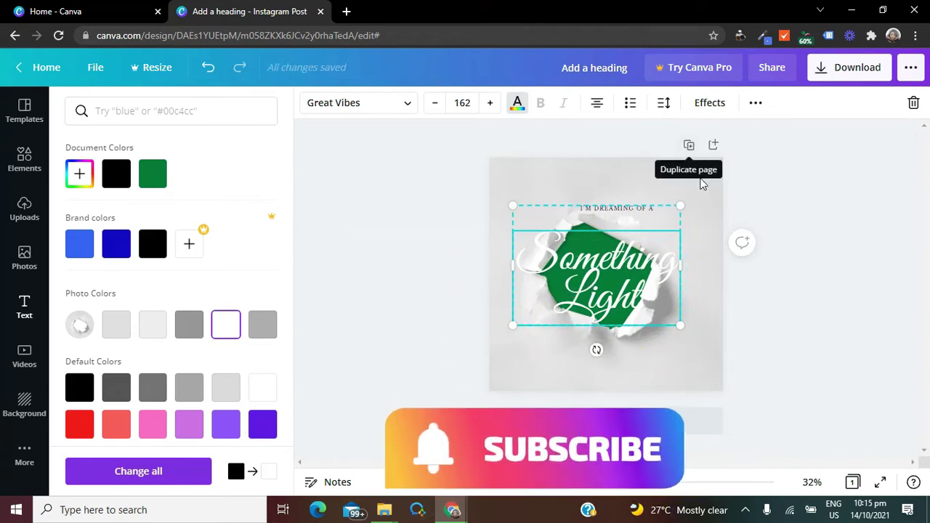
- Give the heading a black drop shadow with direction -47 and blur 0
{"action": "left_click", "coordinate": [710, 102]}
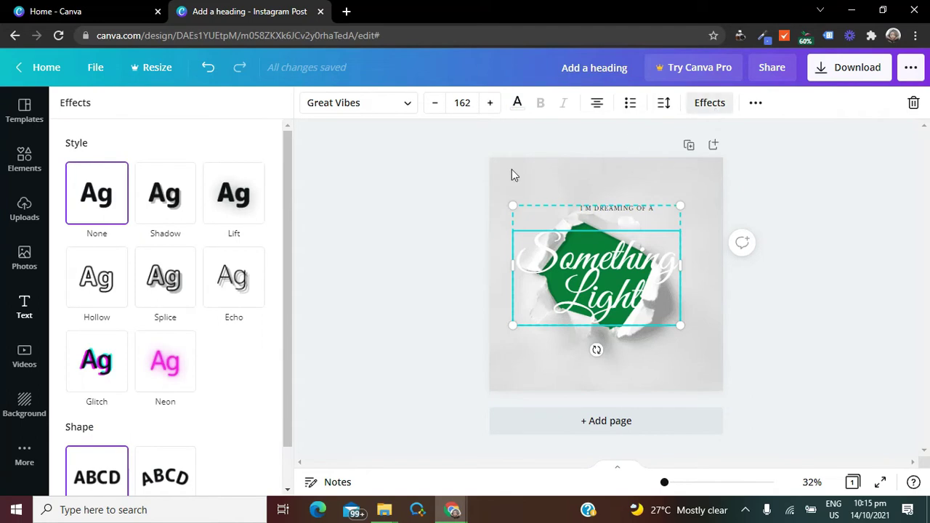
{"action": "left_click", "coordinate": [179, 202]}
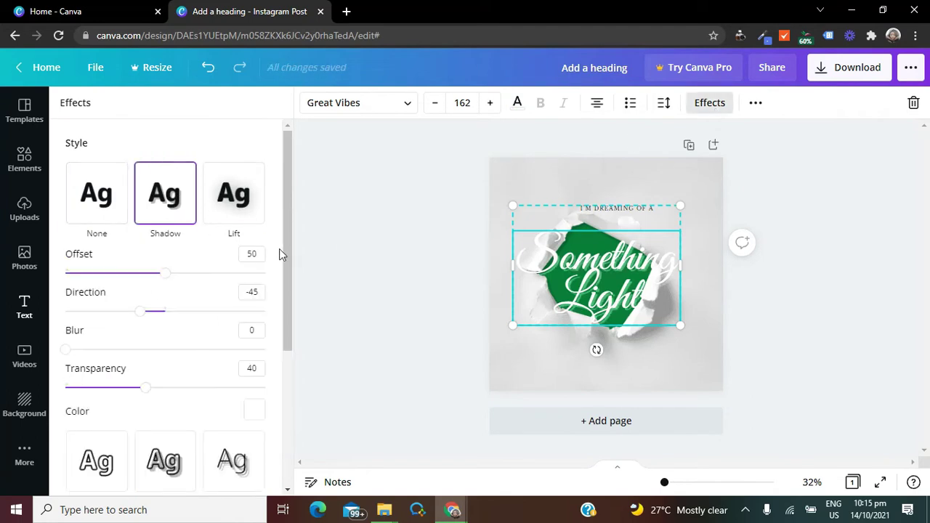
{"action": "left_click_drag", "start_coordinate": [286, 244], "coordinate": [286, 309]}
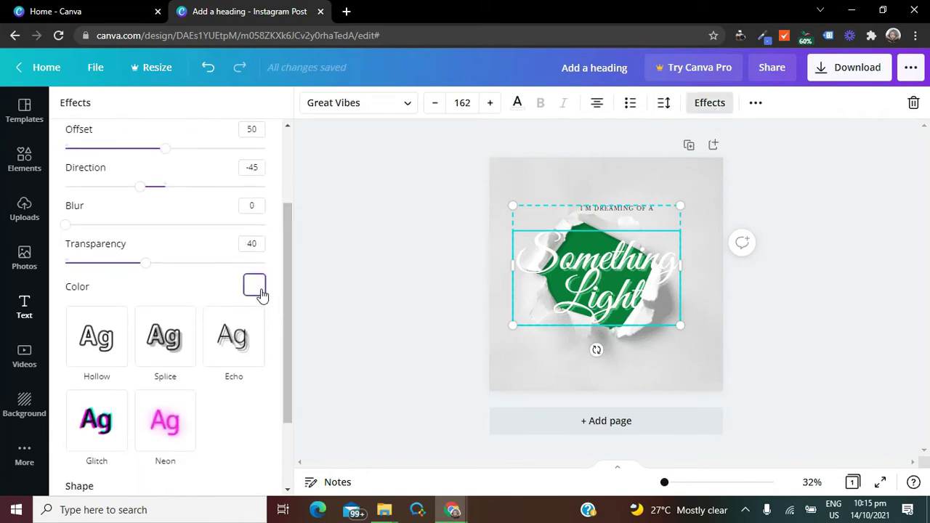
{"action": "left_click", "coordinate": [260, 292]}
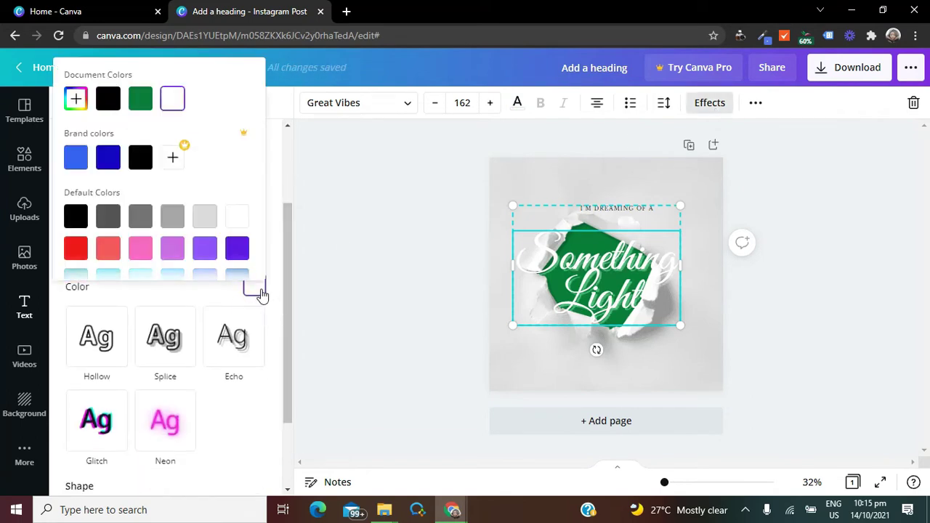
{"action": "left_click", "coordinate": [111, 103]}
{"action": "left_click_drag", "start_coordinate": [614, 303], "coordinate": [621, 314]}
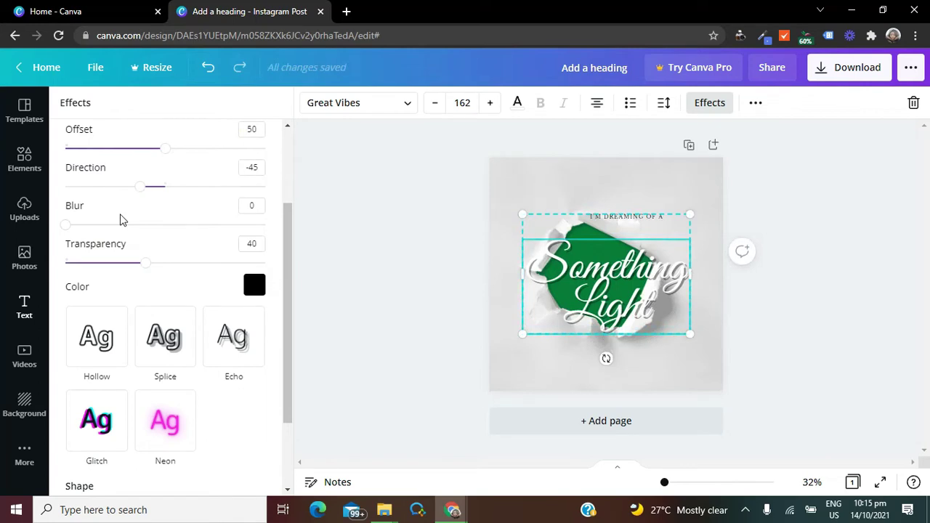
{"action": "mouse_move", "coordinate": [65, 226]}
{"action": "left_mouse_down"}
{"action": "mouse_move", "coordinate": [79, 224]}
{"action": "mouse_move", "coordinate": [52, 231]}
{"action": "left_mouse_up"}
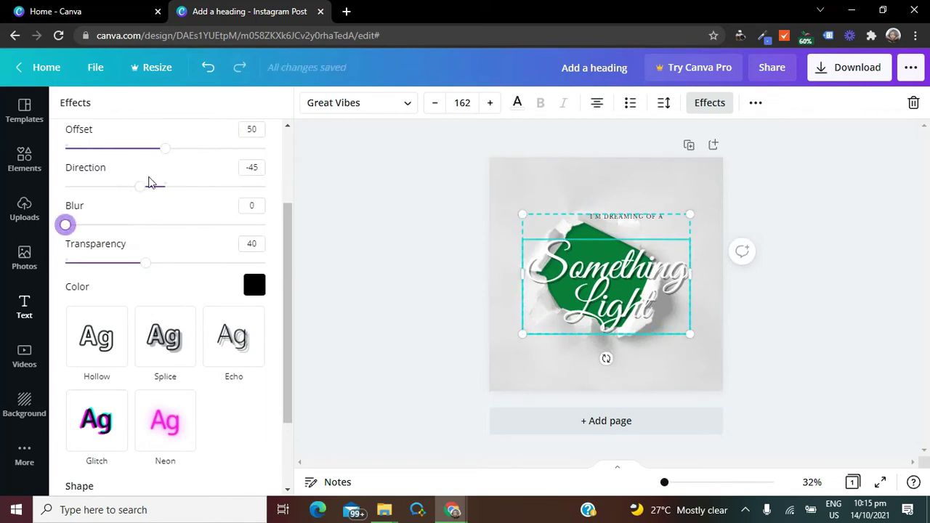
{"action": "mouse_move", "coordinate": [138, 187]}
{"action": "left_mouse_down"}
{"action": "mouse_move", "coordinate": [118, 186]}
{"action": "mouse_move", "coordinate": [141, 188]}
{"action": "left_mouse_up"}
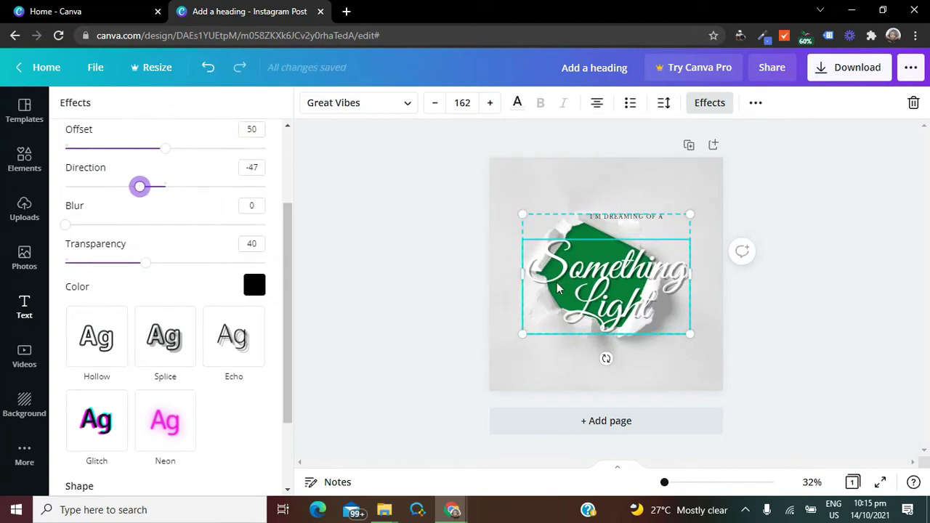
- Remove the small I'M DREAMING OF A line and nudge the heading up and left
{"action": "left_click", "coordinate": [650, 220]}
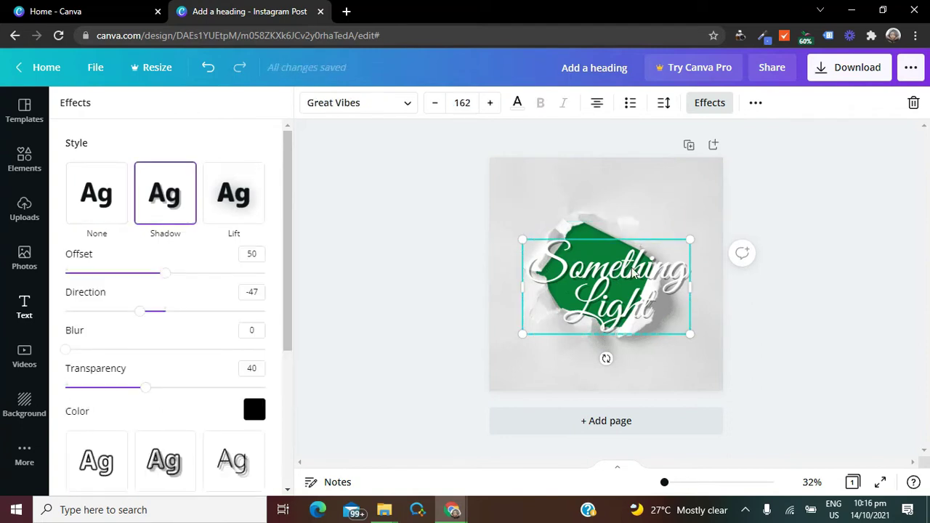
{"action": "mouse_move", "coordinate": [628, 279]}
{"action": "left_mouse_down"}
{"action": "mouse_move", "coordinate": [619, 265]}
{"action": "mouse_move", "coordinate": [619, 272]}
{"action": "left_mouse_up"}
{"action": "key", "text": "Escape"}
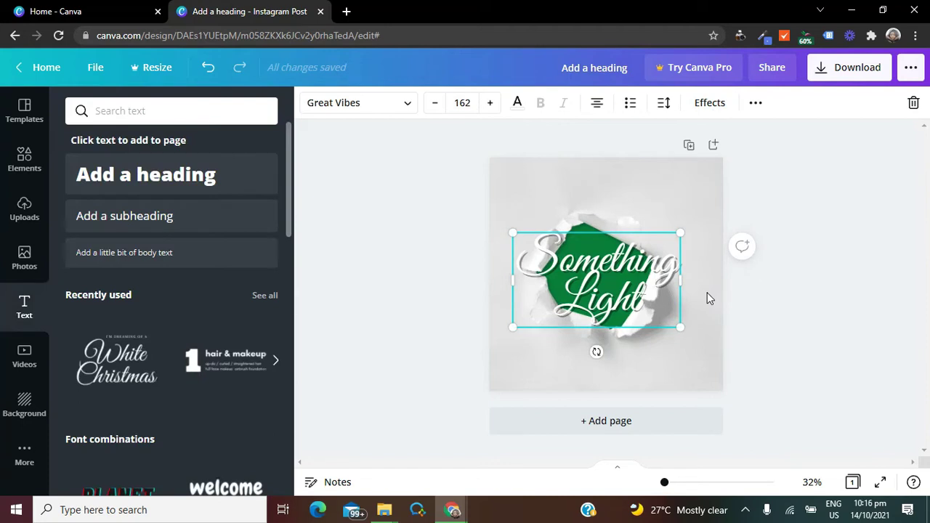
{"action": "left_click", "coordinate": [765, 313]}
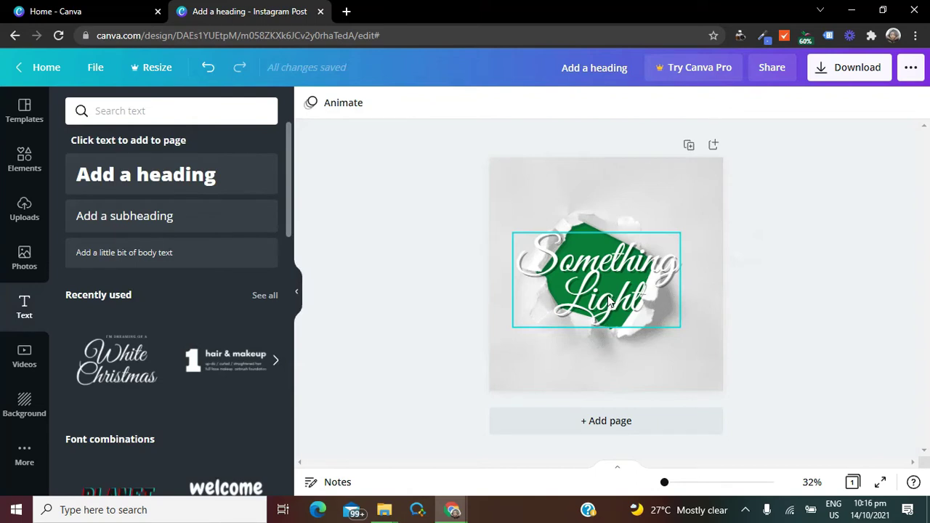
- Detach the torn-paper image from the page background
{"action": "left_click", "coordinate": [694, 358]}
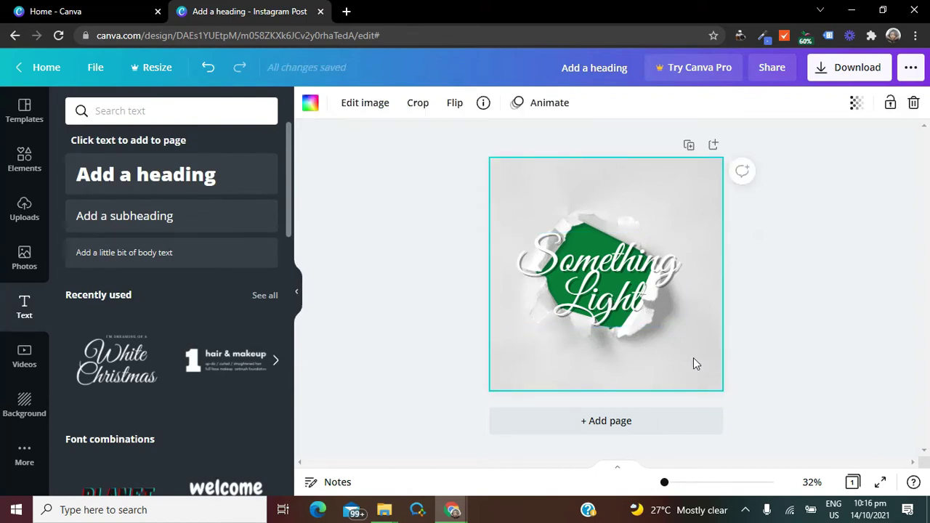
{"action": "right_click", "coordinate": [693, 358]}
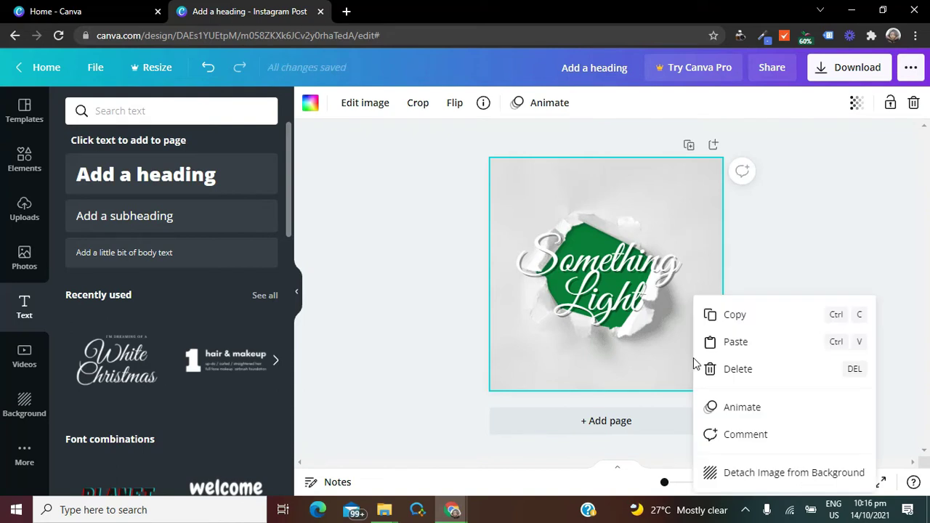
{"action": "left_click", "coordinate": [799, 474]}
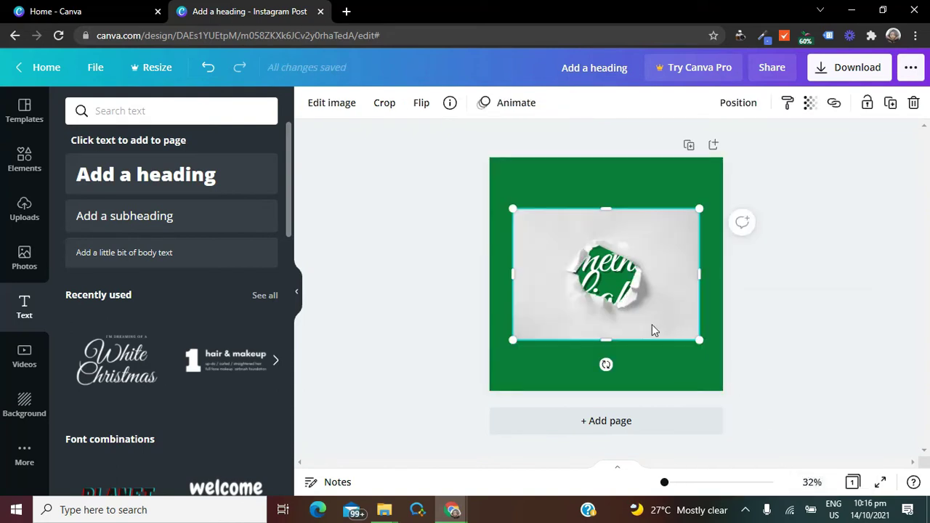
- Enlarge and recentre the torn-paper photo so the heading shows only through the hole
{"action": "left_click_drag", "start_coordinate": [653, 294], "coordinate": [658, 351]}
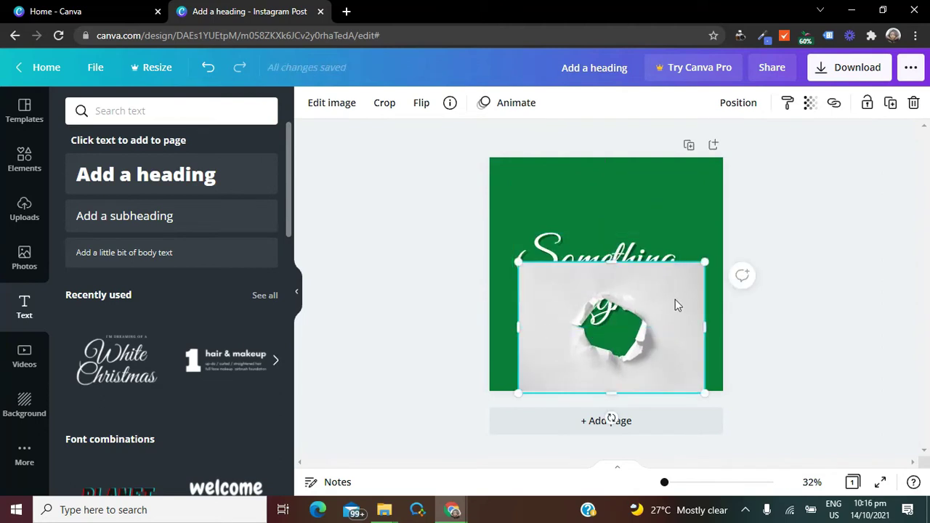
{"action": "mouse_move", "coordinate": [674, 300]}
{"action": "left_mouse_down"}
{"action": "mouse_move", "coordinate": [669, 262]}
{"action": "mouse_move", "coordinate": [670, 305]}
{"action": "left_mouse_up"}
{"action": "left_click_drag", "start_coordinate": [513, 377], "coordinate": [490, 391]}
{"action": "left_click_drag", "start_coordinate": [701, 242], "coordinate": [732, 221]}
{"action": "left_click_drag", "start_coordinate": [612, 224], "coordinate": [596, 152]}
{"action": "left_click_drag", "start_coordinate": [488, 391], "coordinate": [482, 399]}
{"action": "left_click_drag", "start_coordinate": [579, 370], "coordinate": [580, 368]}
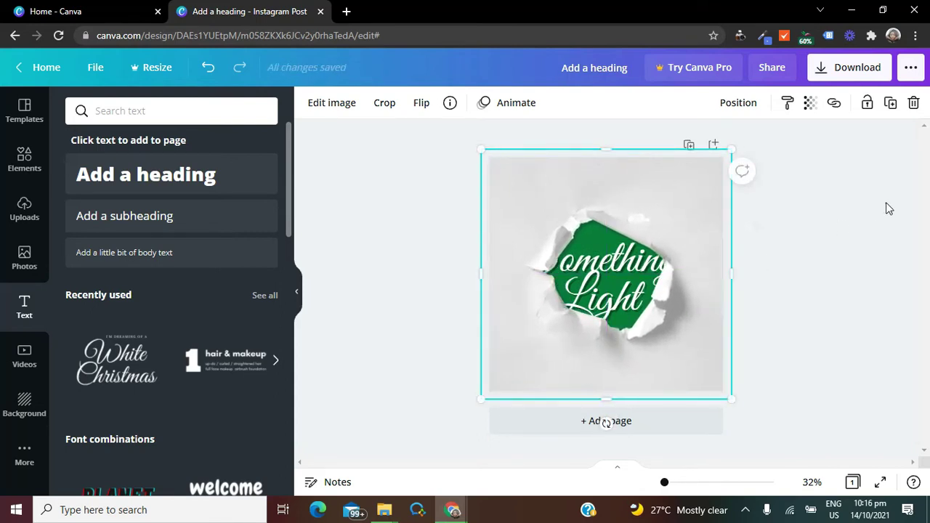
- Lock the torn-paper photo in place and add a second green page
{"action": "left_click", "coordinate": [869, 109]}
{"action": "left_click", "coordinate": [794, 270]}
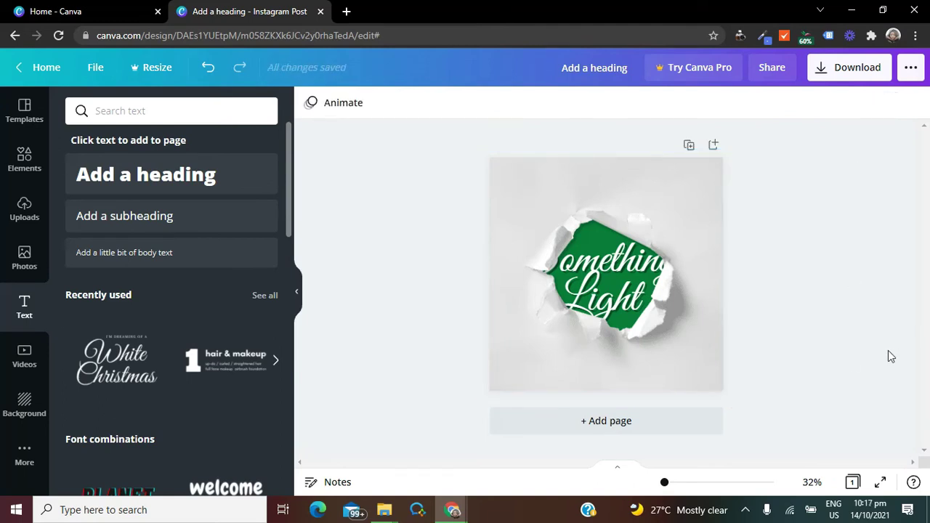
{"action": "left_click", "coordinate": [608, 421]}
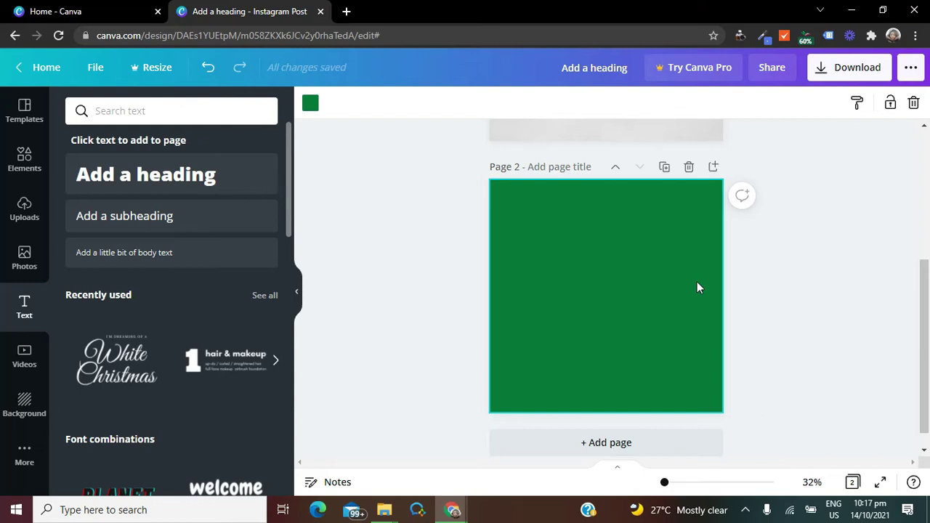
- In a new tab, go to freedesignresources.net and search the site for ripped paper
{"action": "left_click", "coordinate": [347, 11]}
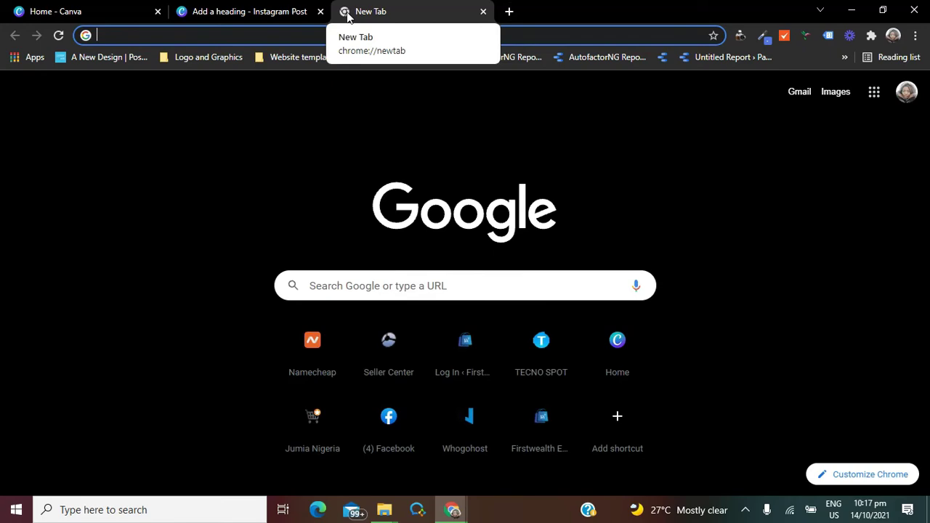
{"action": "type", "text": "fredesi"}
{"action": "key", "text": "BackSpace"}
{"action": "key", "text": "BackSpace"}
{"action": "key", "text": "BackSpace"}
{"action": "key", "text": "BackSpace"}
{"action": "type", "text": "edesignresources.net"}
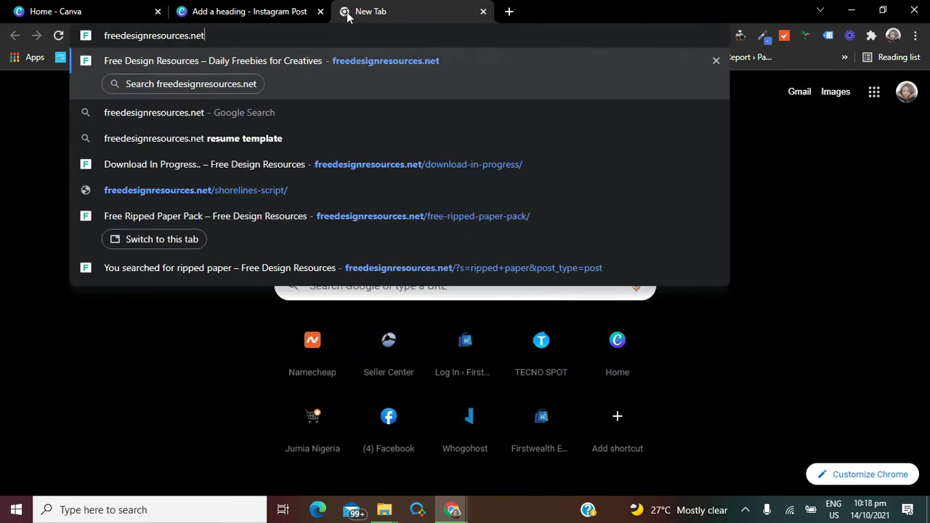
{"action": "key", "text": "Return"}
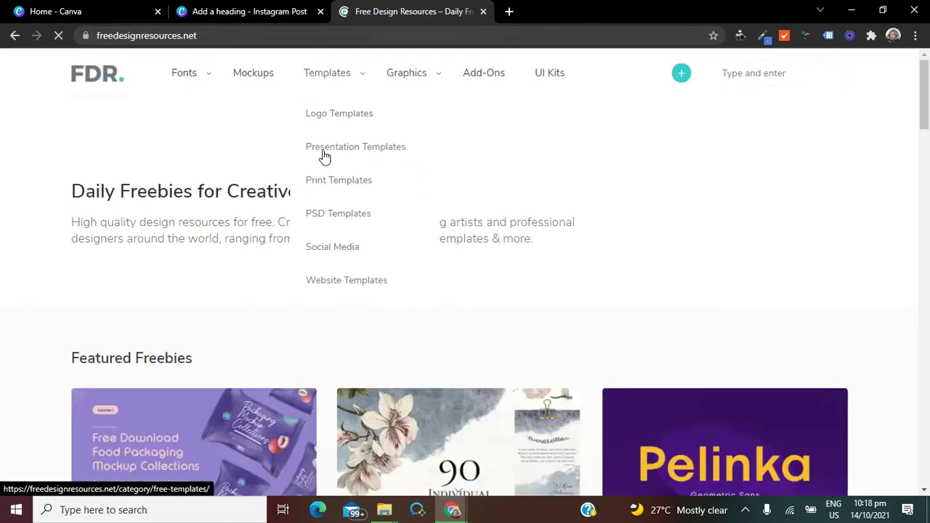
{"action": "left_click", "coordinate": [754, 76]}
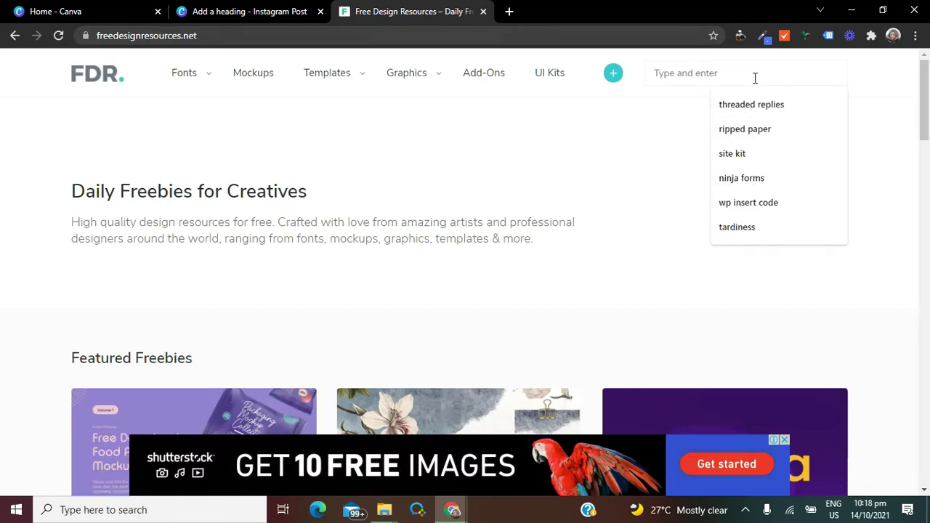
{"action": "type", "text": "r"}
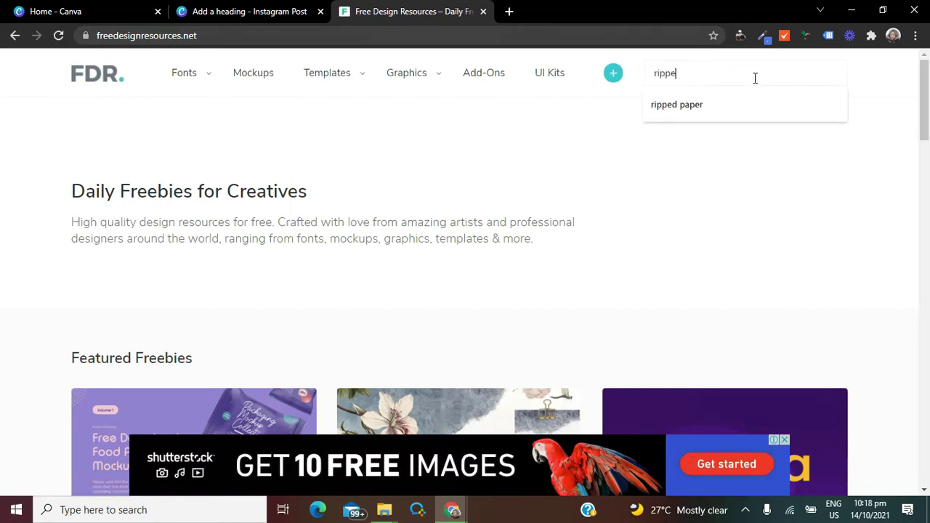
{"action": "type", "text": "ippe"}
{"action": "left_click", "coordinate": [710, 107]}
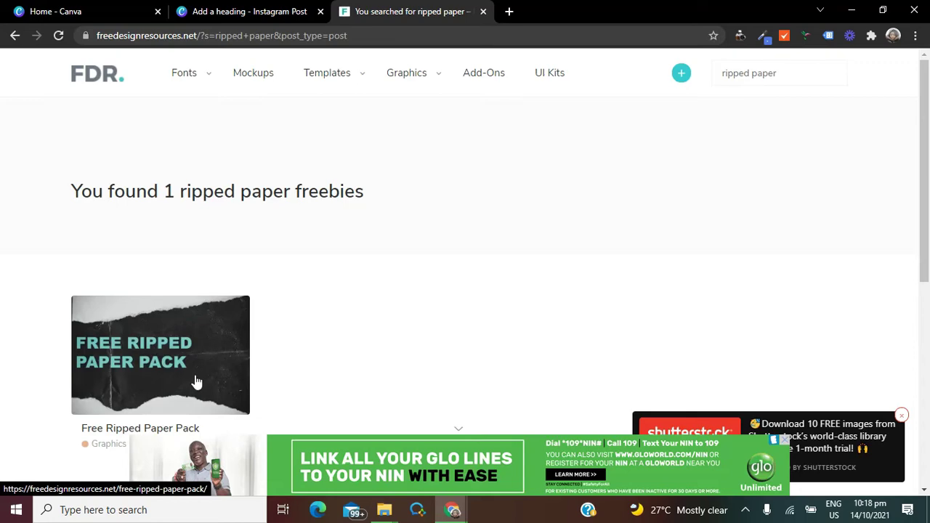
- Open the Free Ripped Paper Pack page, download it, and return to Canva
{"action": "left_click", "coordinate": [153, 376]}
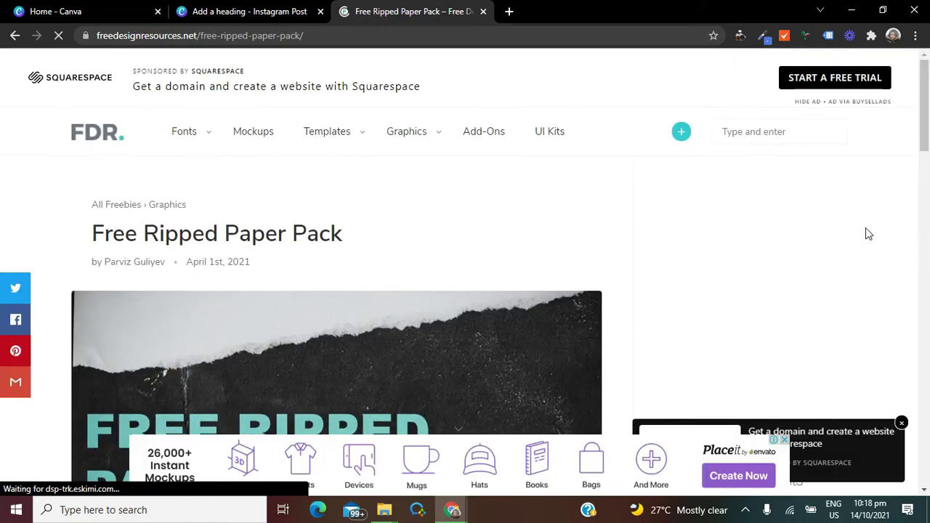
{"action": "scroll", "coordinate": [929, 187], "scroll_direction": "down", "scroll_amount": 2}
{"action": "scroll", "coordinate": [929, 187], "scroll_direction": "down", "scroll_amount": 10}
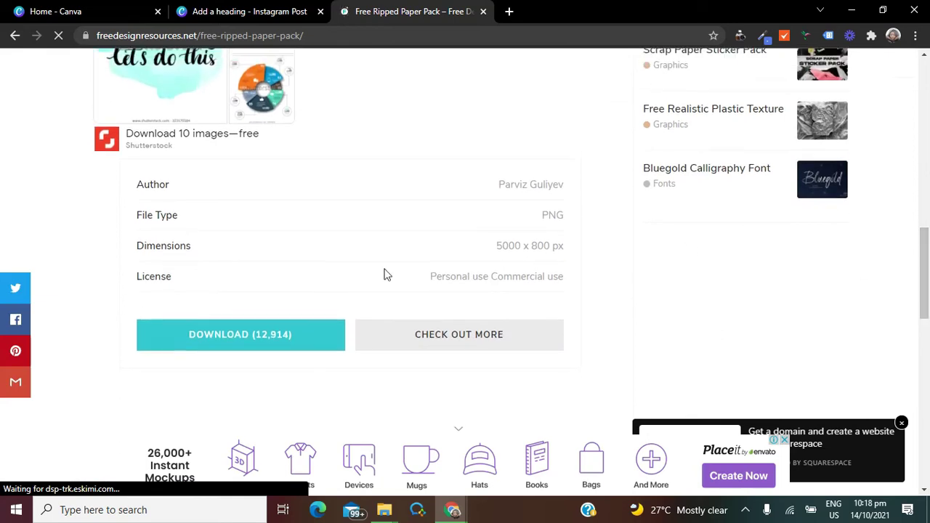
{"action": "left_click", "coordinate": [267, 343]}
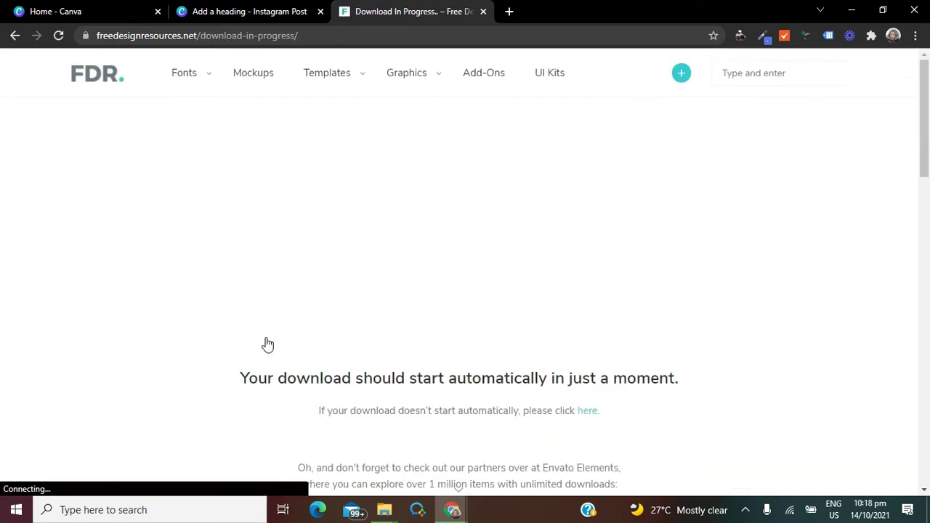
{"action": "key", "text": "ctrl+shift+Tab"}
{"action": "mouse_move", "coordinate": [384, 509]}
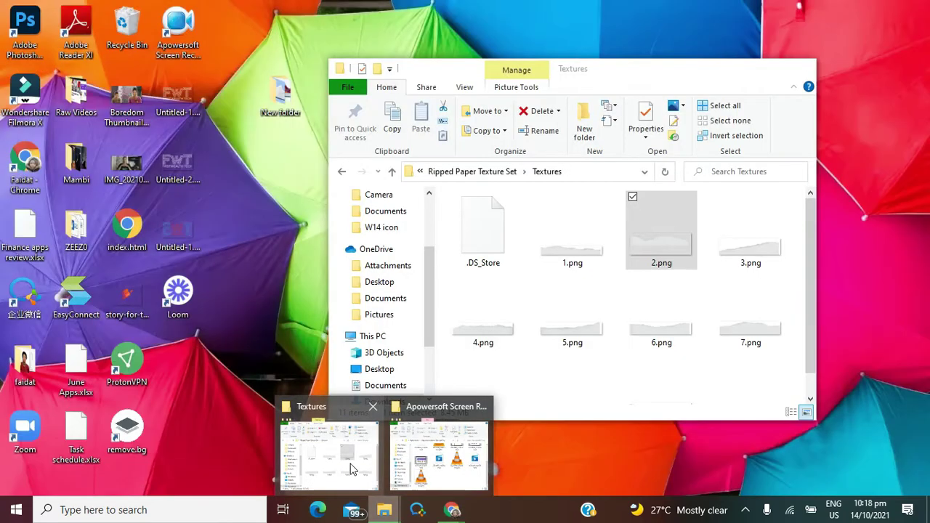
- Drag texture 1.png from the Ripped Paper Texture Set folder into Canva's Uploads
{"action": "left_click", "coordinate": [351, 469]}
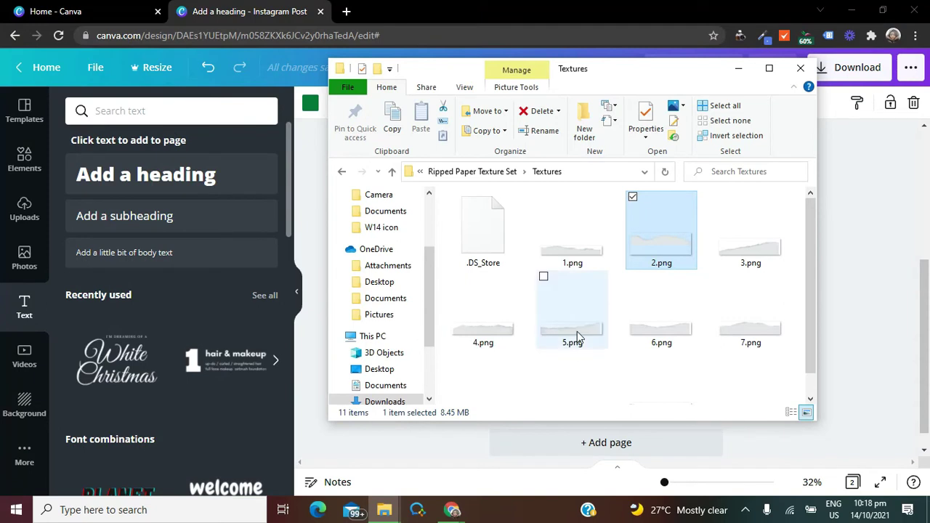
{"action": "left_click", "coordinate": [580, 250]}
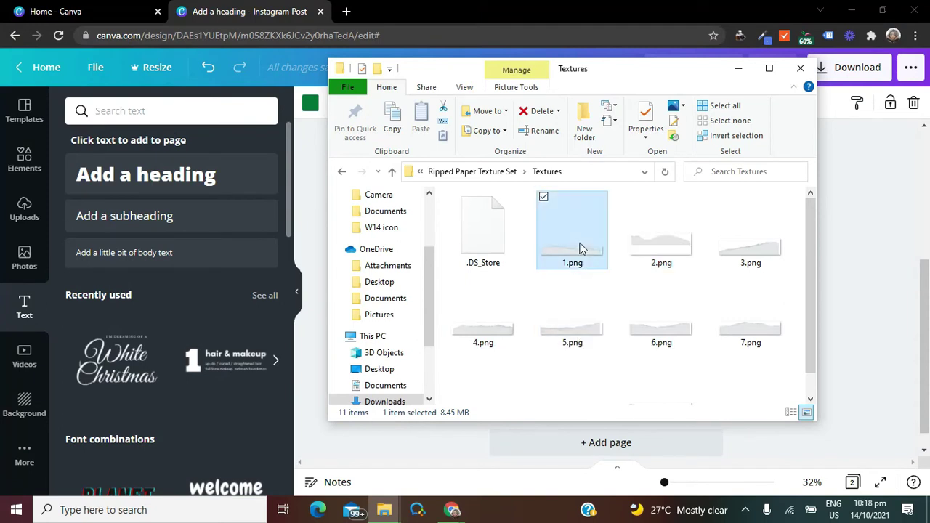
{"action": "left_click_drag", "start_coordinate": [584, 232], "coordinate": [104, 252]}
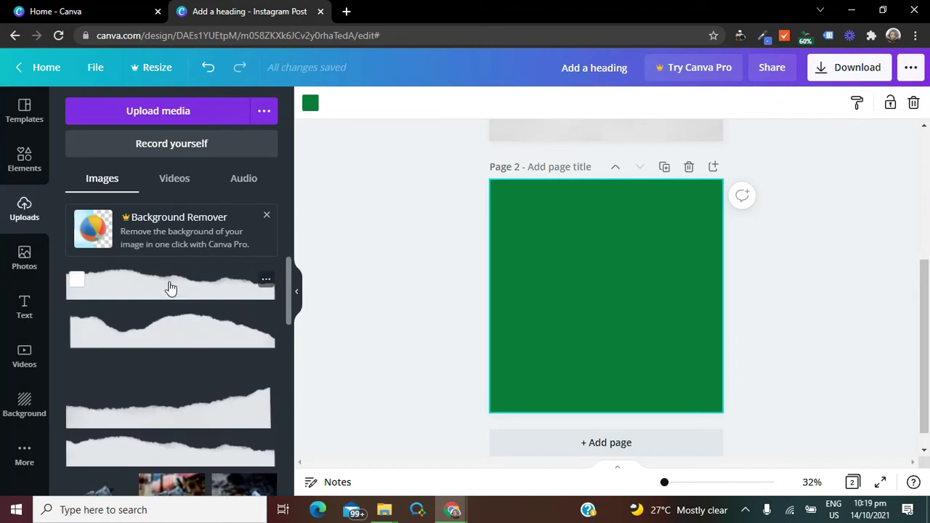
- Place the torn-paper image on page 2, sized as a strip along the bottom edge
{"action": "left_click", "coordinate": [166, 289]}
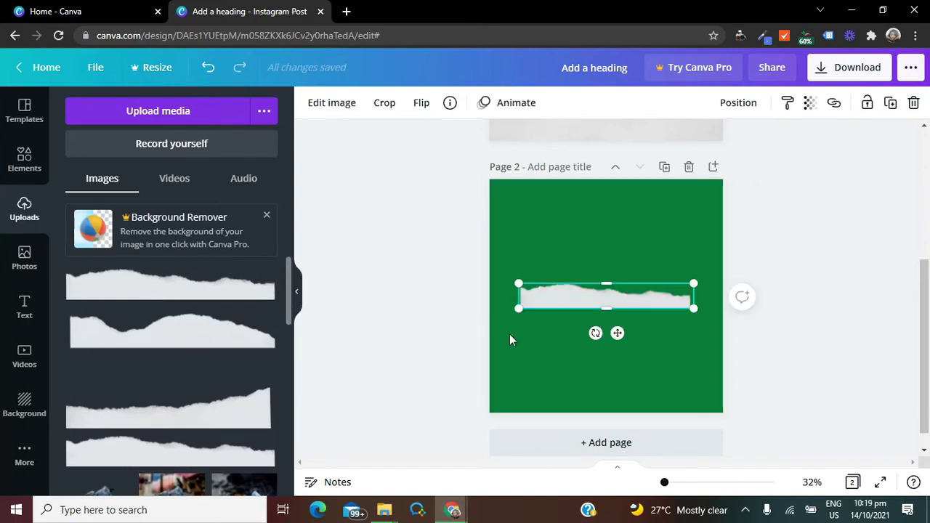
{"action": "left_click_drag", "start_coordinate": [517, 307], "coordinate": [492, 363]}
{"action": "left_click_drag", "start_coordinate": [693, 312], "coordinate": [766, 325]}
{"action": "left_click_drag", "start_coordinate": [624, 325], "coordinate": [610, 384]}
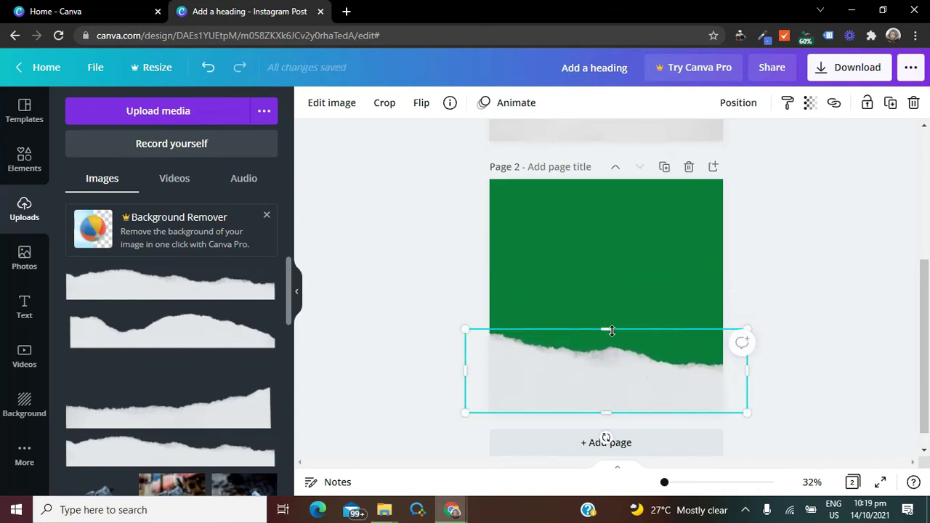
{"action": "left_click_drag", "start_coordinate": [611, 330], "coordinate": [610, 322]}
{"action": "left_click_drag", "start_coordinate": [642, 381], "coordinate": [641, 386]}
{"action": "left_click", "coordinate": [807, 357]}
{"action": "left_click", "coordinate": [681, 369]}
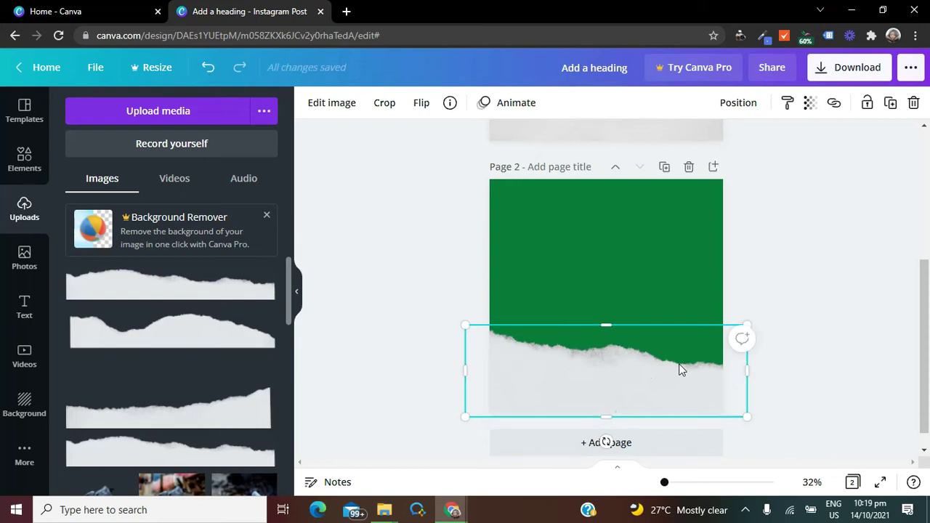
- Duplicate the strip, move it to the top, and rotate it -180° to frame the green band
{"action": "key", "text": "ctrl+d"}
{"action": "left_click_drag", "start_coordinate": [629, 383], "coordinate": [614, 247]}
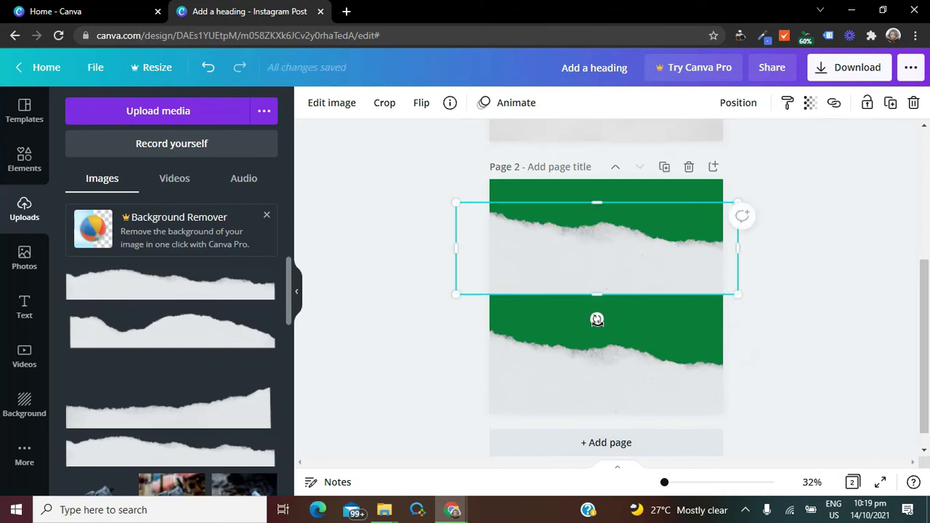
{"action": "left_click_drag", "start_coordinate": [596, 319], "coordinate": [622, 187]}
{"action": "left_click", "coordinate": [763, 253]}
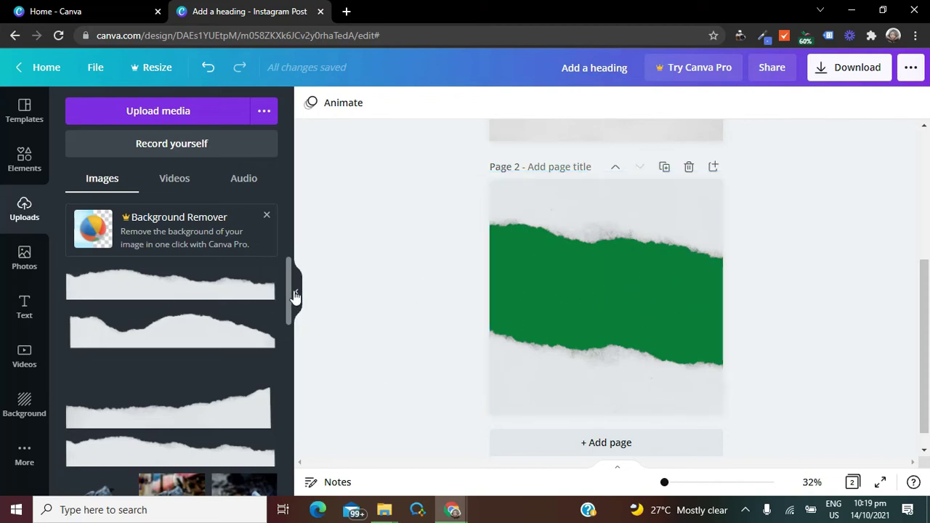
- Add the woman's portrait from Uploads to page 2
{"action": "left_click_drag", "start_coordinate": [289, 290], "coordinate": [285, 416]}
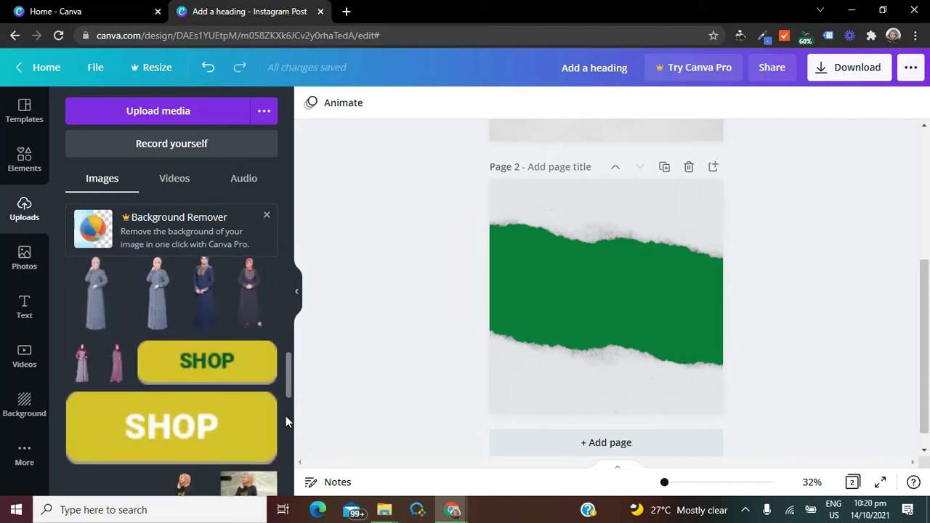
{"action": "scroll", "coordinate": [288, 382], "scroll_direction": "down", "scroll_amount": 10}
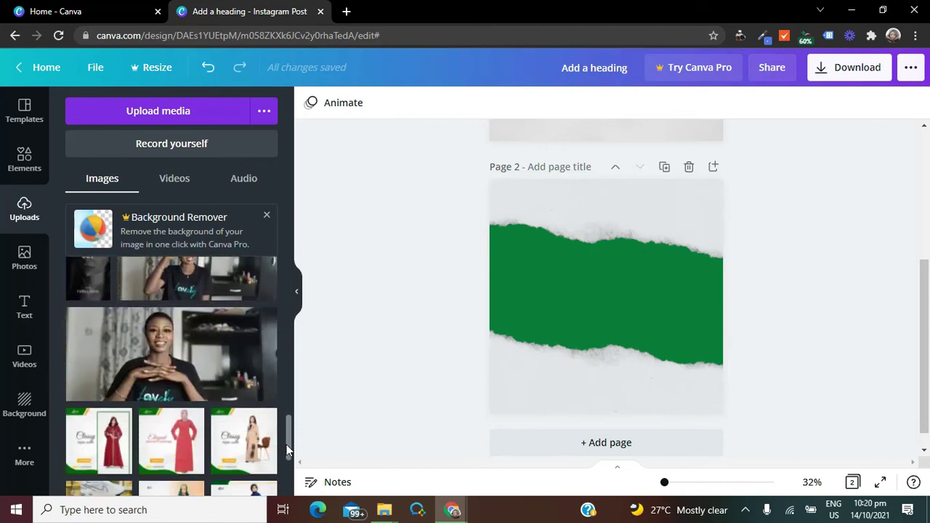
{"action": "left_click_drag", "start_coordinate": [289, 381], "coordinate": [289, 433]}
{"action": "mouse_move", "coordinate": [226, 347]}
{"action": "left_click", "coordinate": [222, 334]}
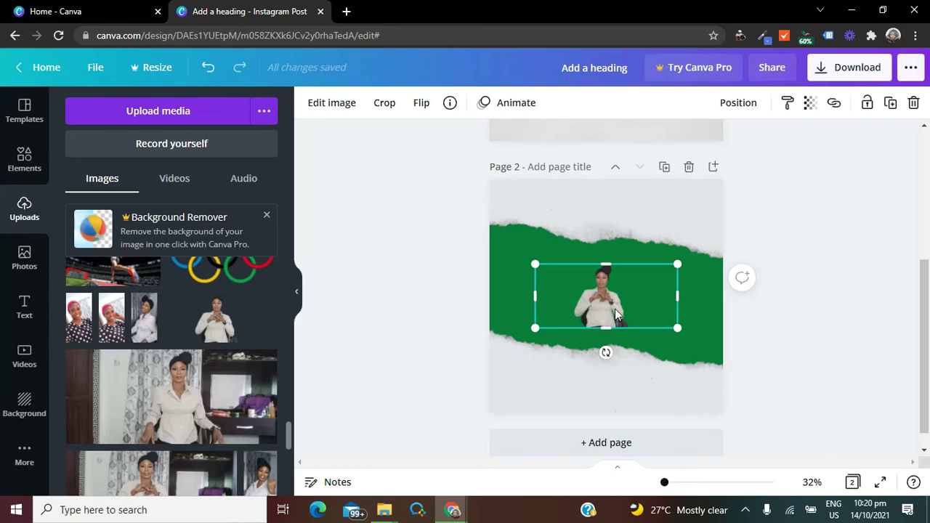
- Enlarge the portrait into a taller frame aligned with the page top
{"action": "left_click_drag", "start_coordinate": [535, 334], "coordinate": [392, 457]}
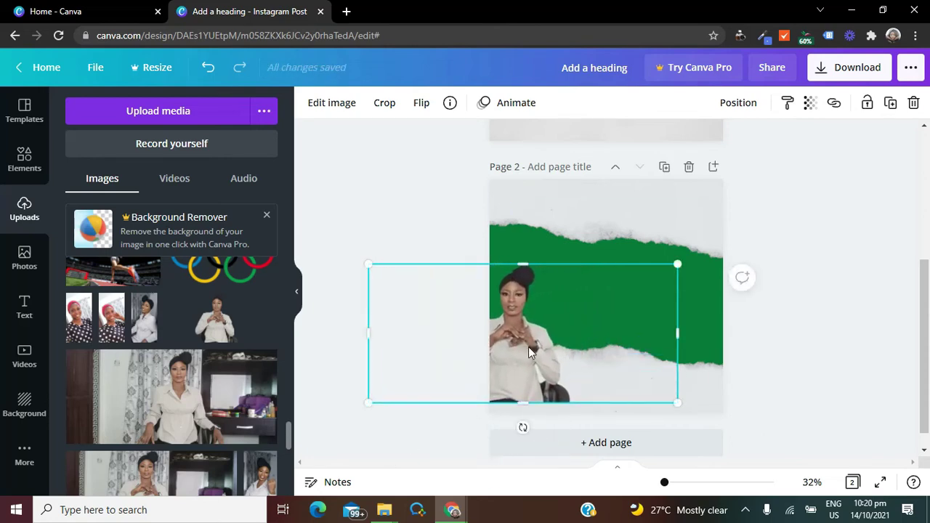
{"action": "left_click_drag", "start_coordinate": [528, 352], "coordinate": [631, 299]}
{"action": "left_click_drag", "start_coordinate": [472, 279], "coordinate": [533, 281]}
{"action": "left_click_drag", "start_coordinate": [783, 281], "coordinate": [698, 280]}
{"action": "left_click_drag", "start_coordinate": [615, 348], "coordinate": [600, 415]}
{"action": "left_click_drag", "start_coordinate": [534, 413], "coordinate": [510, 439]}
{"action": "left_click_drag", "start_coordinate": [614, 363], "coordinate": [595, 330]}
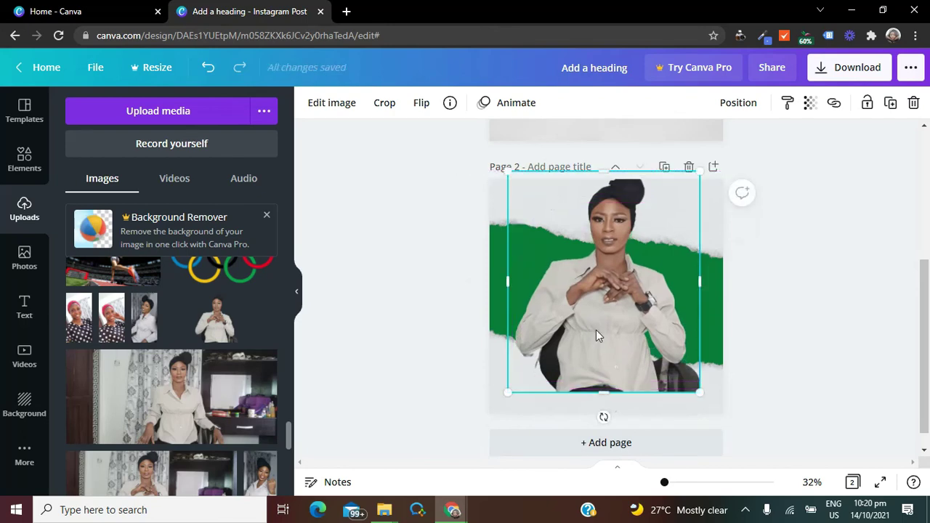
- Bring the lower torn-paper strip in front of the portrait and recentre the photo
{"action": "left_click", "coordinate": [517, 412]}
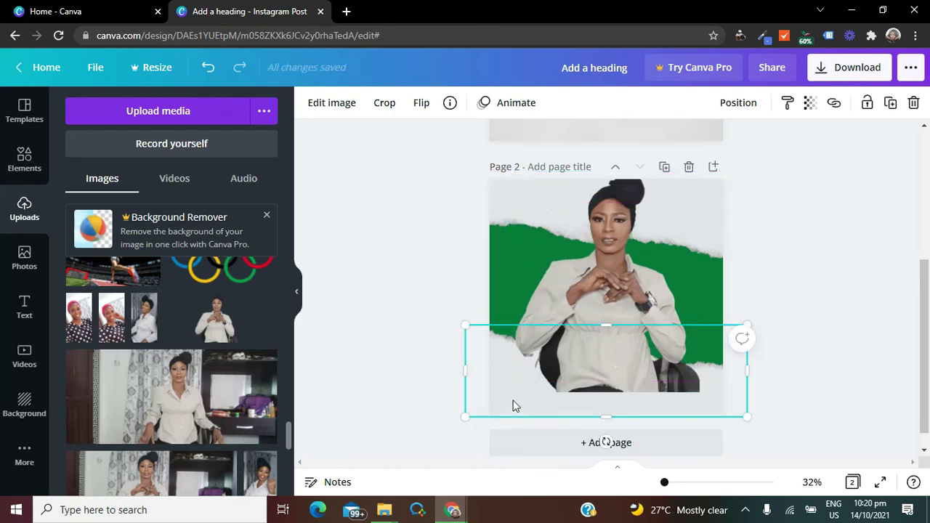
{"action": "right_click", "coordinate": [513, 404]}
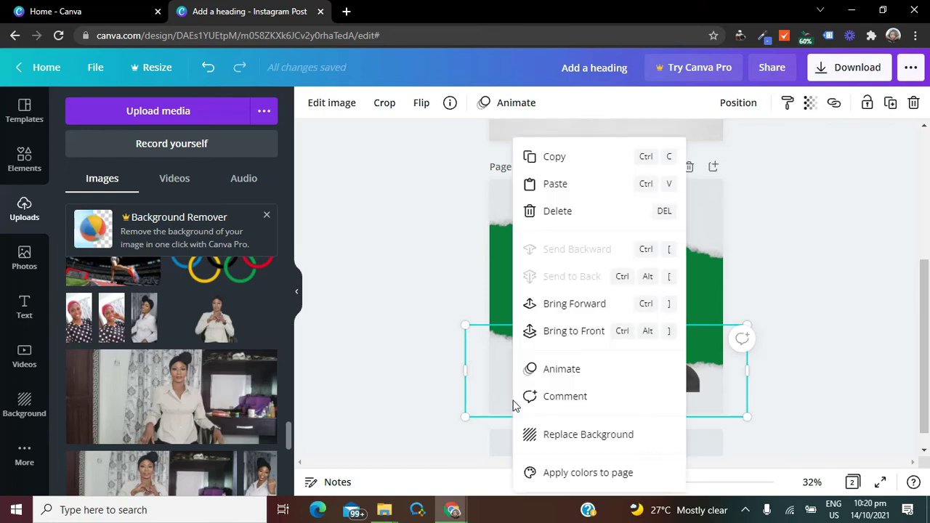
{"action": "left_click", "coordinate": [608, 311]}
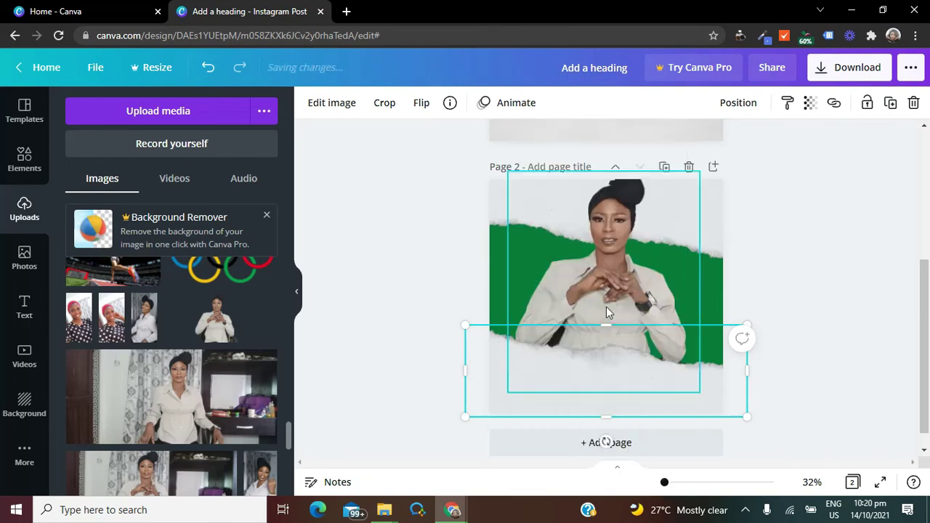
{"action": "left_click", "coordinate": [853, 297]}
{"action": "left_click_drag", "start_coordinate": [657, 297], "coordinate": [660, 311]}
{"action": "left_click", "coordinate": [797, 299]}
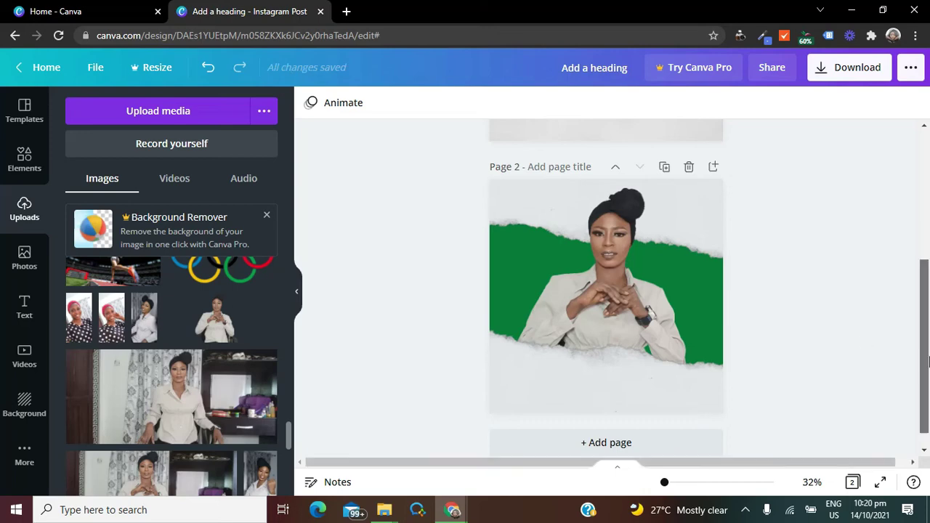
- Add a heading near the bottom of page 2 and replace its text with the woman's name
{"action": "scroll", "coordinate": [929, 362], "scroll_direction": "up", "scroll_amount": 1}
{"action": "scroll", "coordinate": [929, 361], "scroll_direction": "down", "scroll_amount": 1}
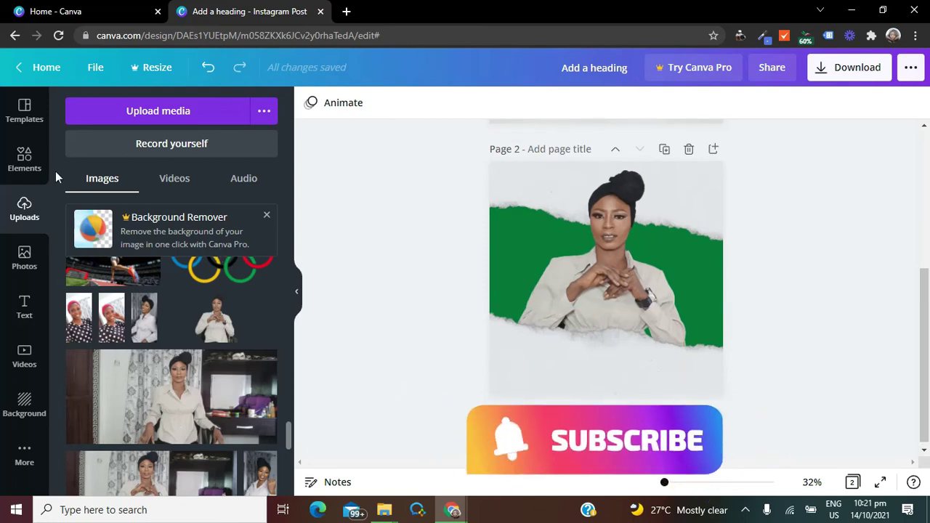
{"action": "left_click", "coordinate": [24, 309]}
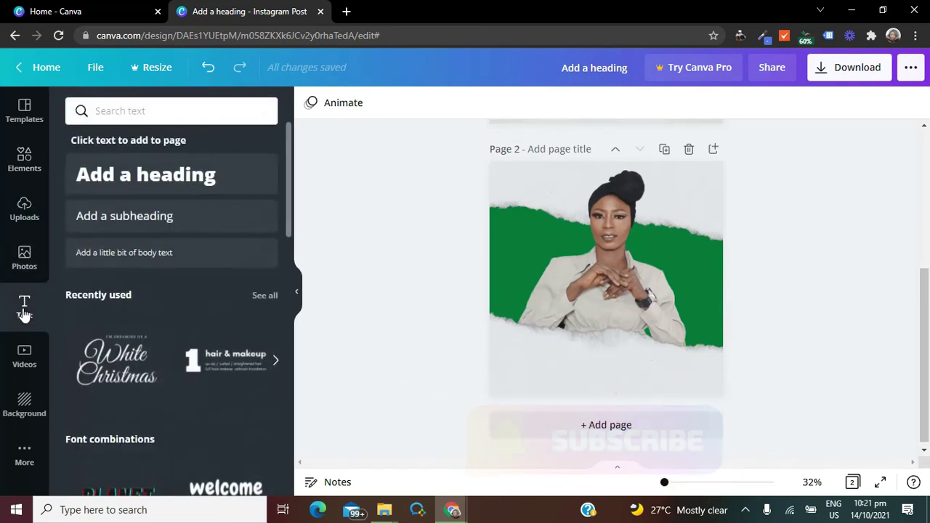
{"action": "left_click", "coordinate": [186, 175]}
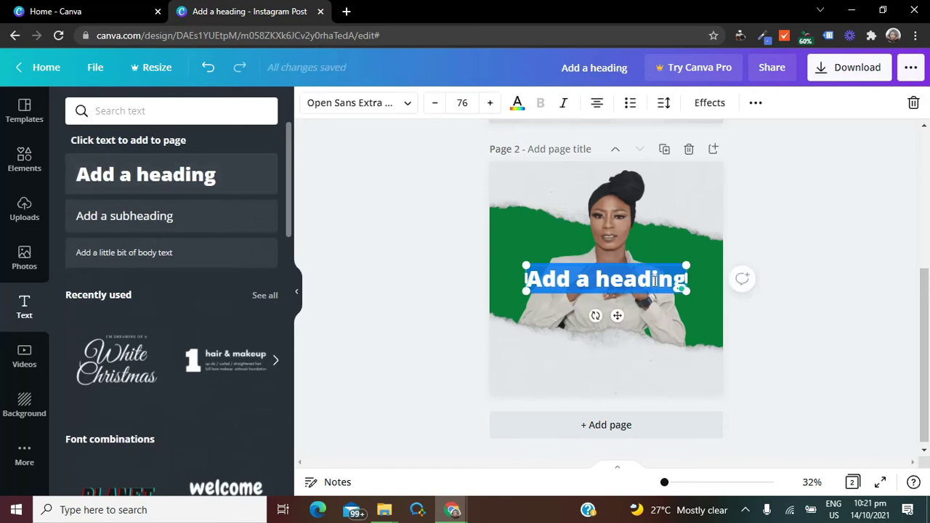
{"action": "left_click_drag", "start_coordinate": [614, 311], "coordinate": [608, 402]}
{"action": "left_click", "coordinate": [625, 369]}
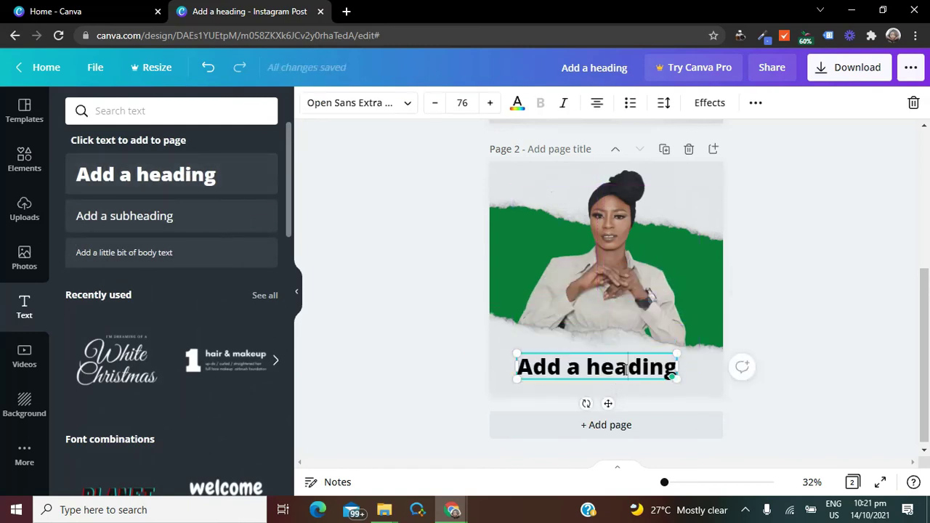
{"action": "key", "text": "ctrl+a"}
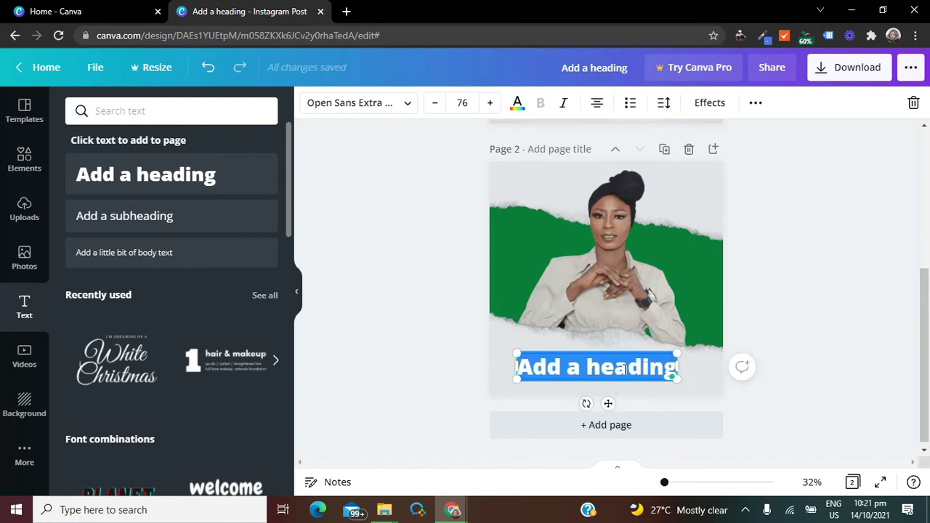
{"action": "type", "text": "Faidat"}
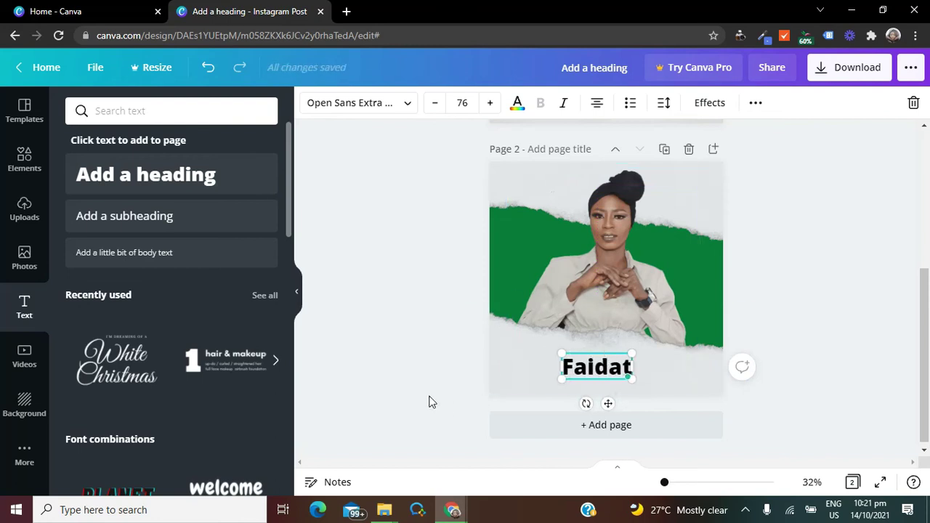
{"action": "left_click", "coordinate": [429, 402]}
- Set the name in the Beth Ellen handwriting font and enlarge it to size 85.8
{"action": "left_click", "coordinate": [602, 369]}
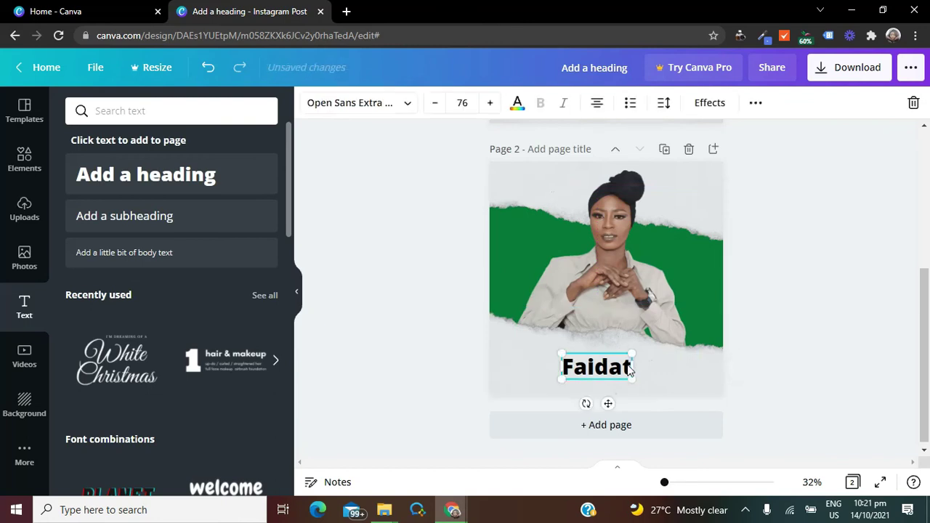
{"action": "left_click", "coordinate": [408, 103]}
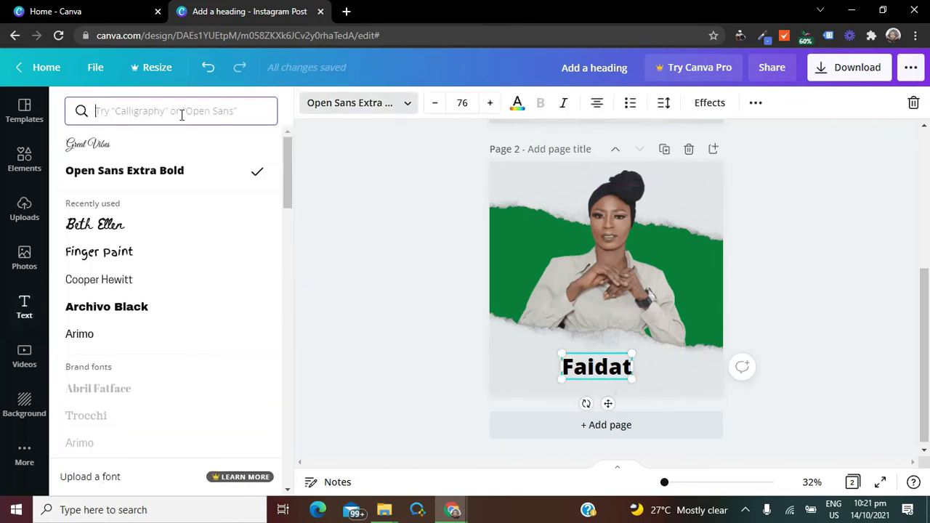
{"action": "type", "text": "han"}
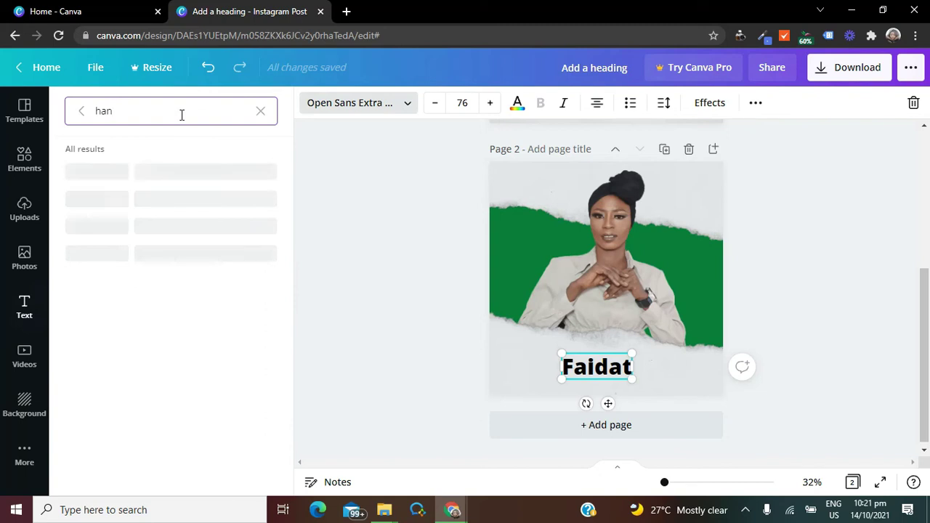
{"action": "type", "text": "dwriting"}
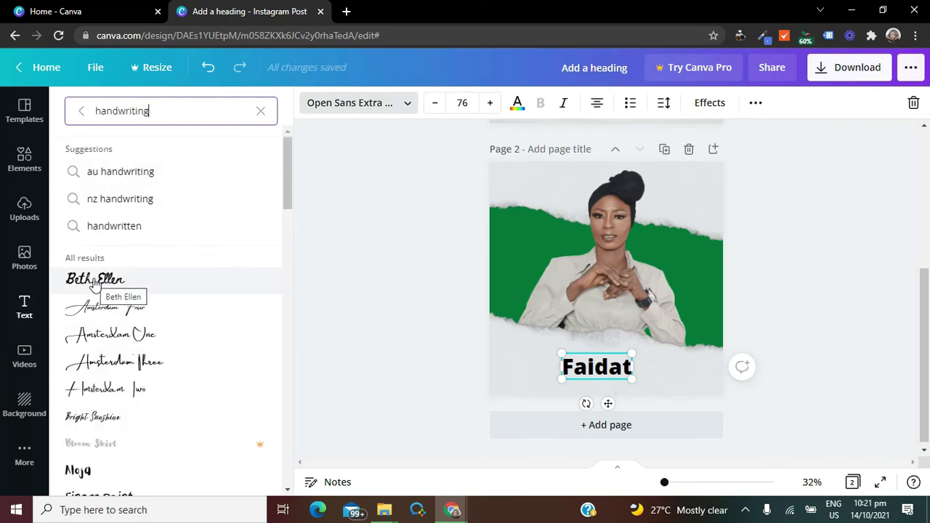
{"action": "left_click", "coordinate": [113, 282]}
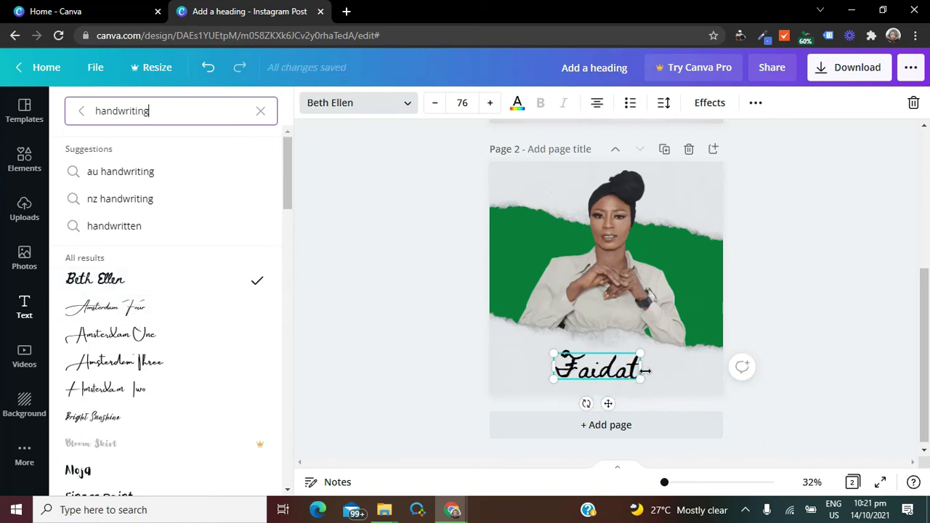
{"action": "left_click_drag", "start_coordinate": [643, 378], "coordinate": [652, 383]}
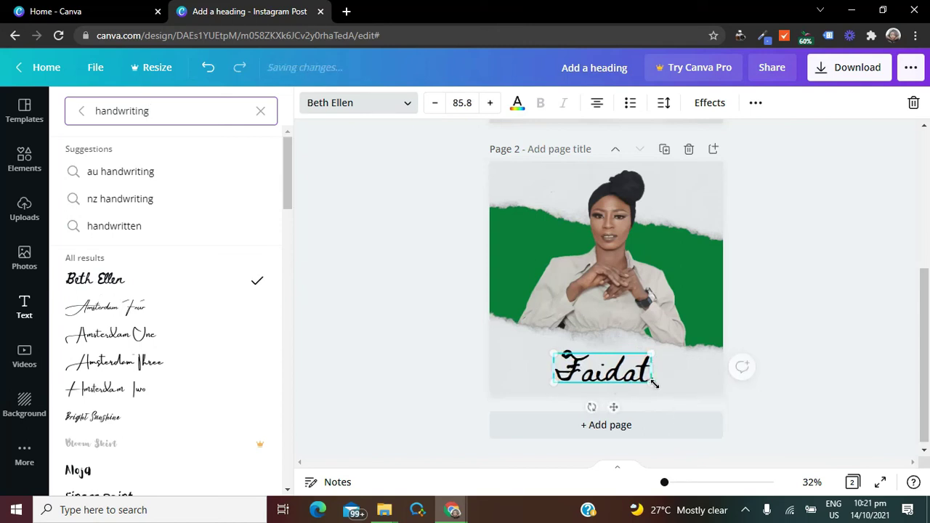